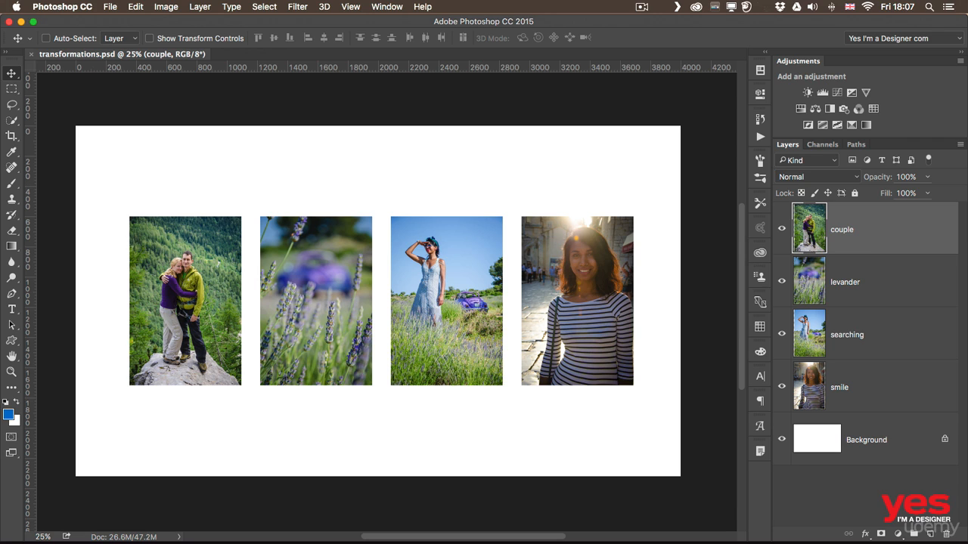
- Nudge the couple photo slightly left, then select the levander layer
mouse_move(191, 274)
mouse_down()
mouse_move(175, 237)
mouse_move(188, 287)
mouse_move(163, 263)
mouse_move(188, 275)
mouse_up()
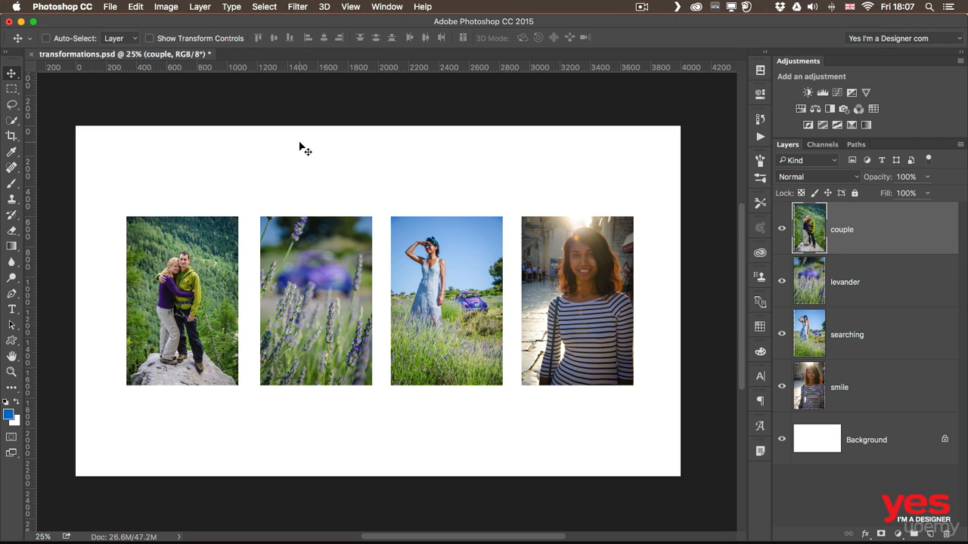
click(882, 299)
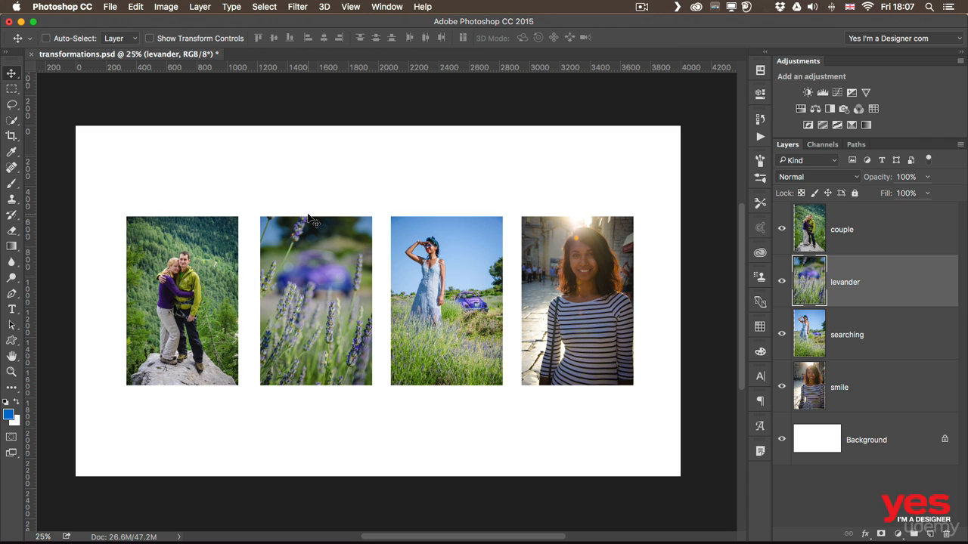
- Pick the blue-dress searching photo on the canvas and raise it slightly above the other three
key(super)
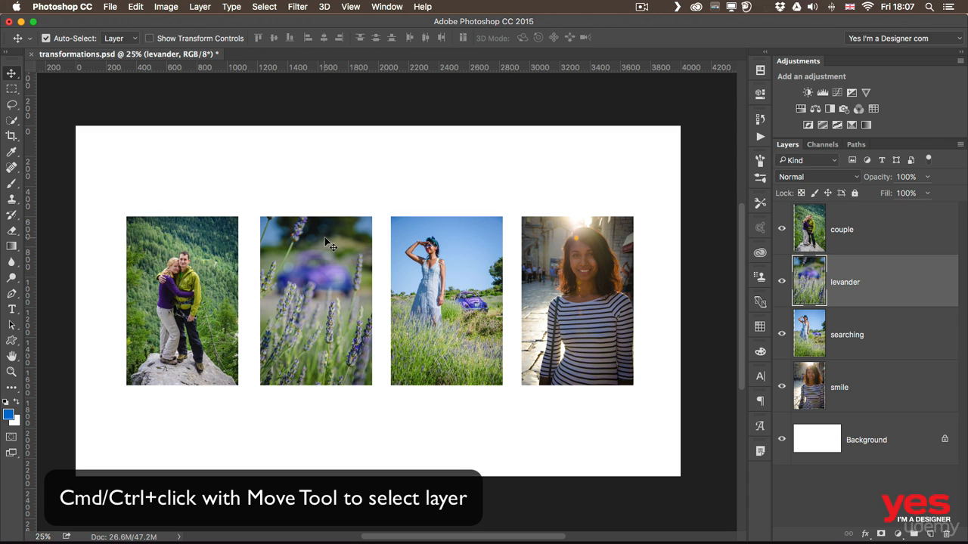
drag(441, 257, 435, 222)
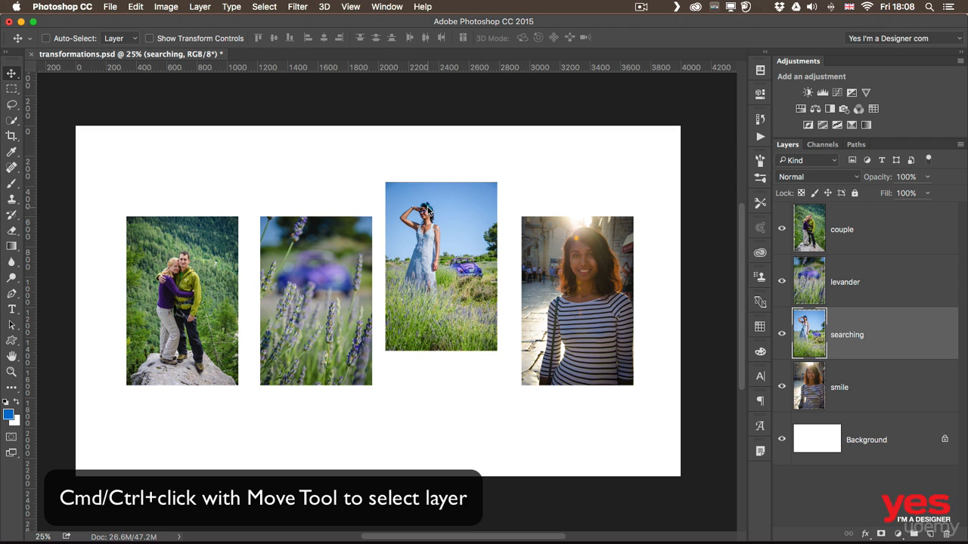
click(75, 40)
click(76, 40)
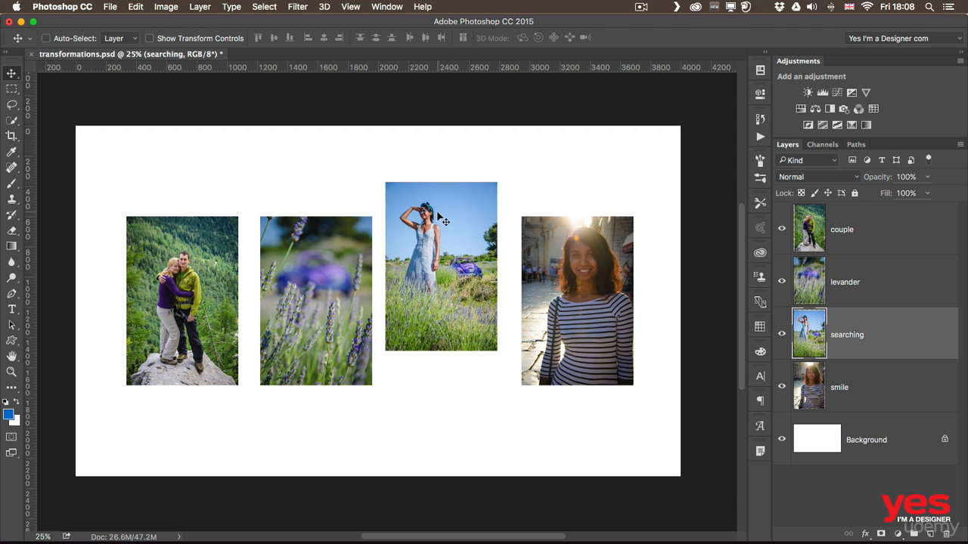
drag(440, 218, 444, 251)
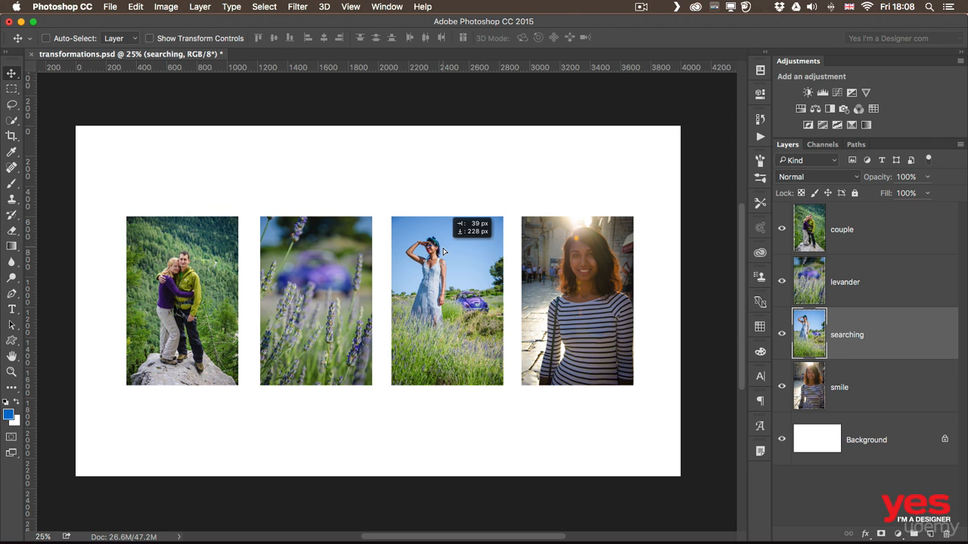
drag(444, 251, 445, 235)
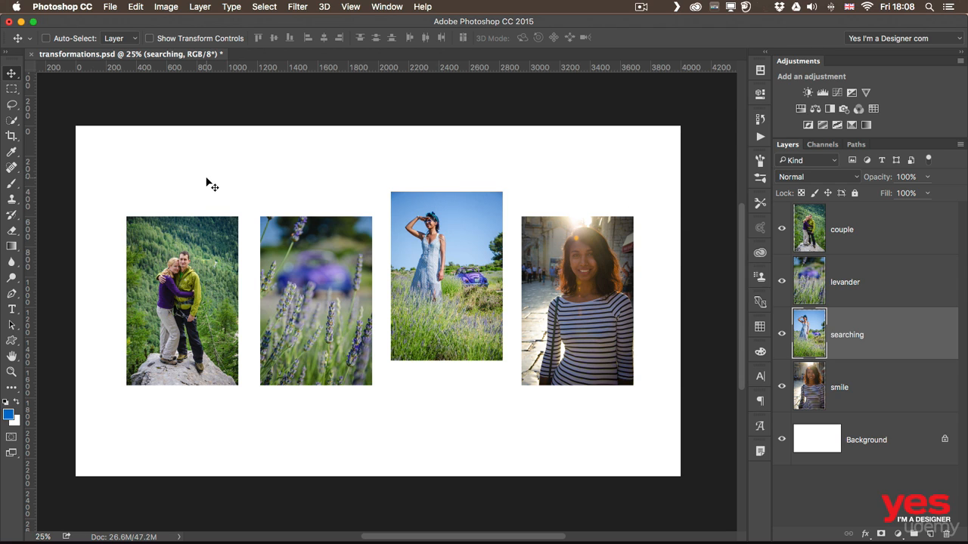
key(super)
- Select all four photo layers, align their top edges, then deselect them
drag(164, 145, 567, 412)
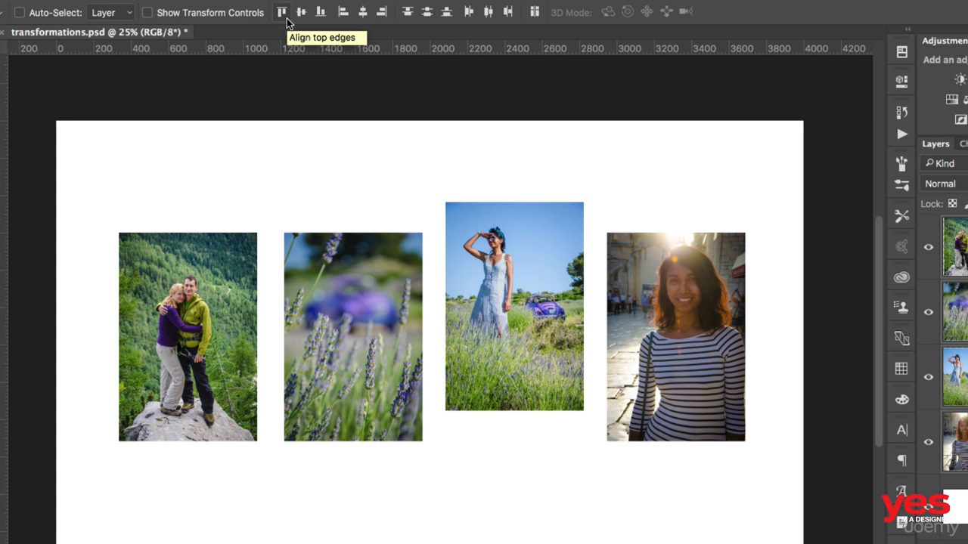
click(282, 13)
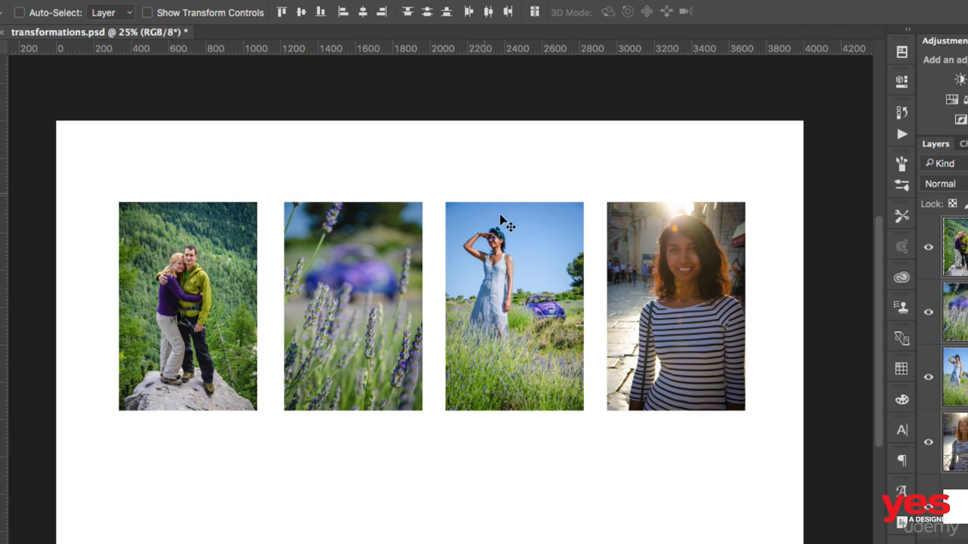
super+click(538, 188)
- Scatter the smile, lavender and couple photos to different heights
super+click(665, 273)
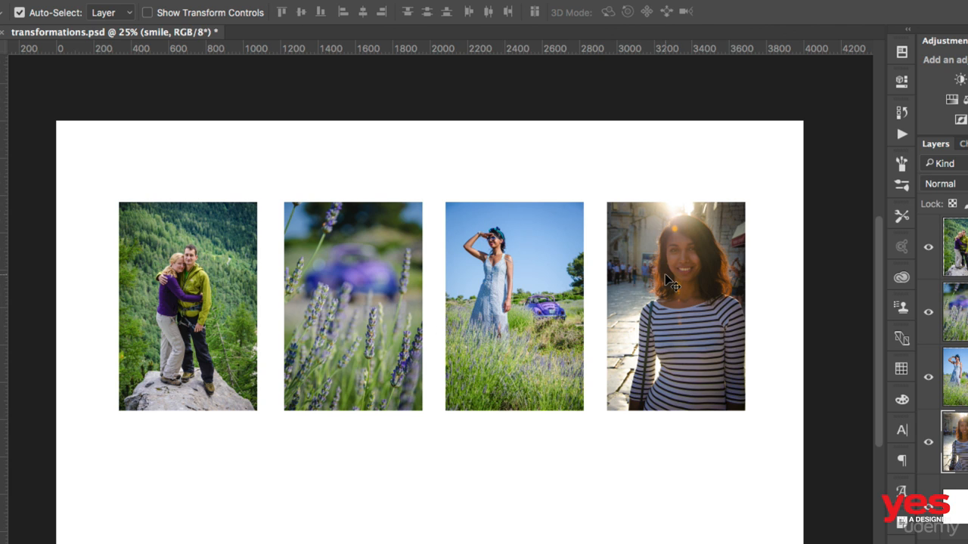
drag(658, 264, 659, 314)
drag(378, 281, 387, 400)
drag(171, 248, 172, 198)
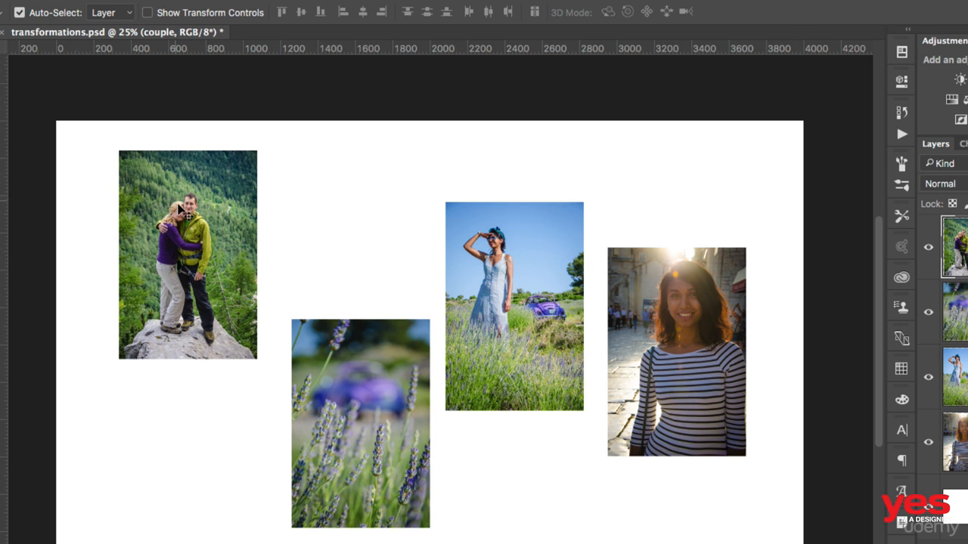
- Select all four photos, align their vertical centres and distribute their horizontal centres
drag(86, 189, 599, 410)
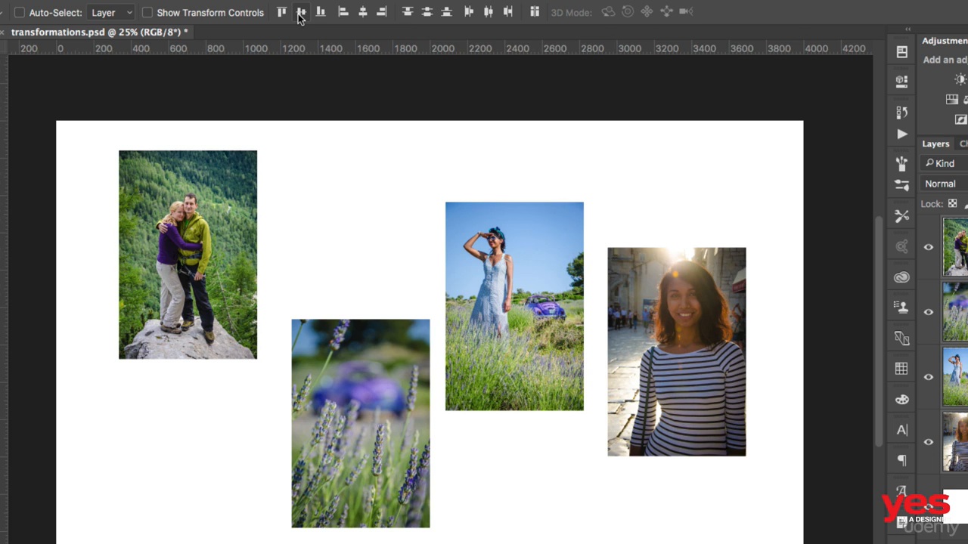
click(300, 13)
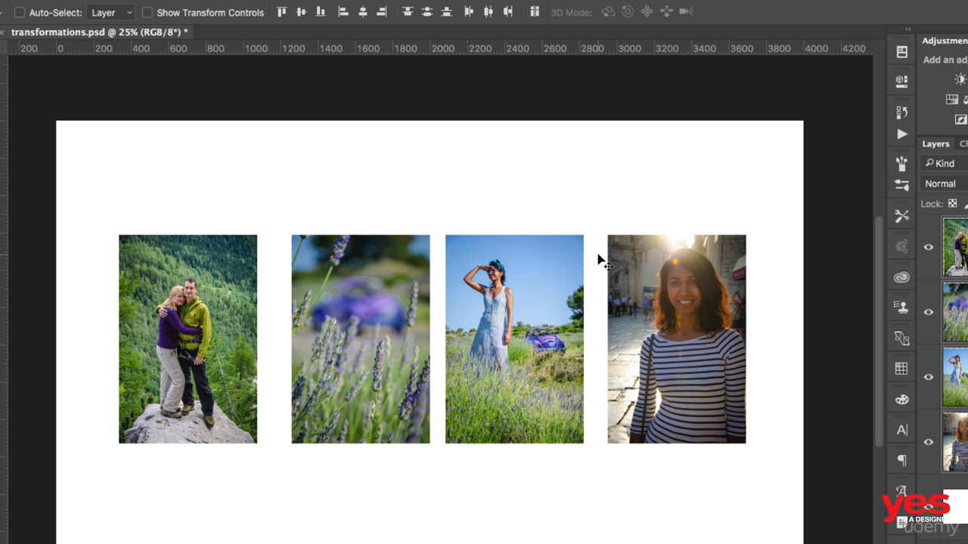
click(490, 13)
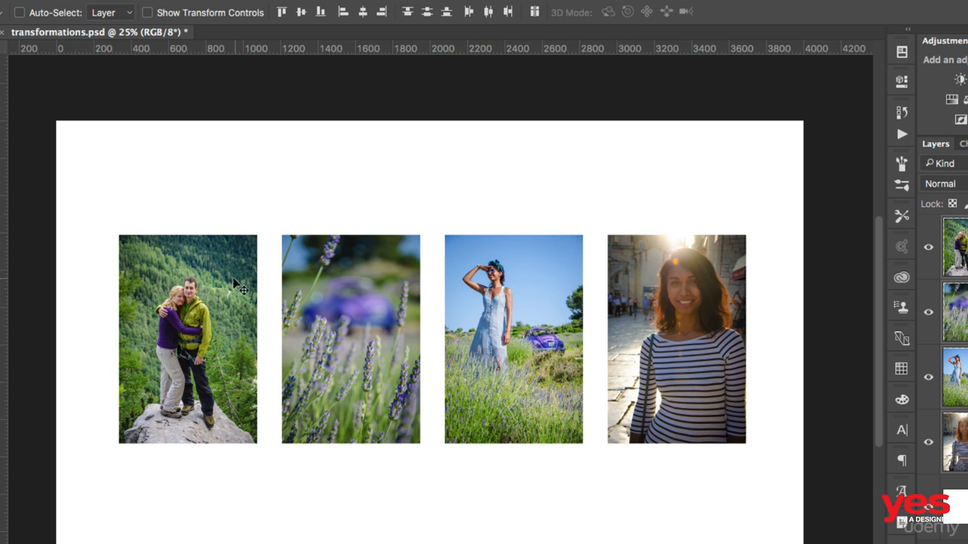
- Stagger the couple, blue-dress and striped-shirt photos to different heights
key(super)
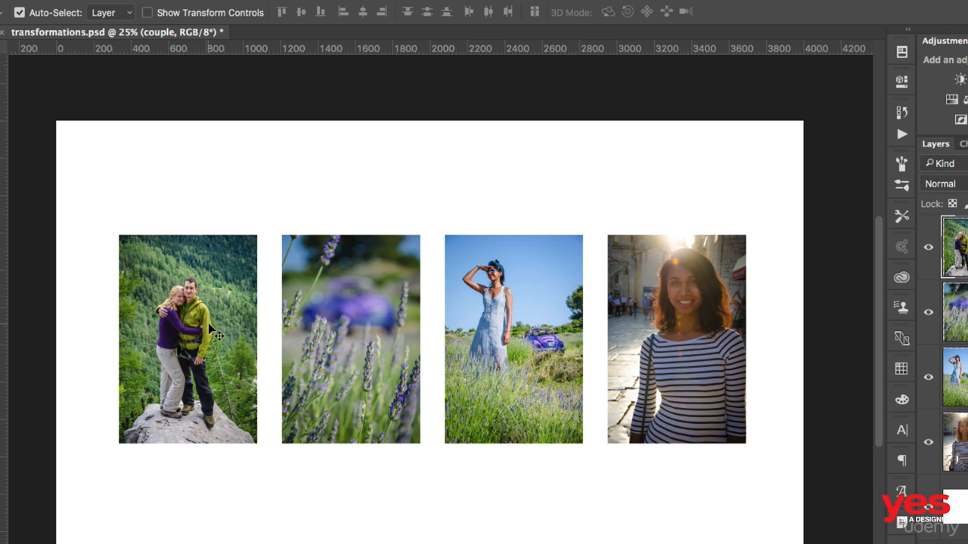
drag(208, 323, 209, 382)
drag(503, 295, 505, 260)
drag(686, 294, 690, 207)
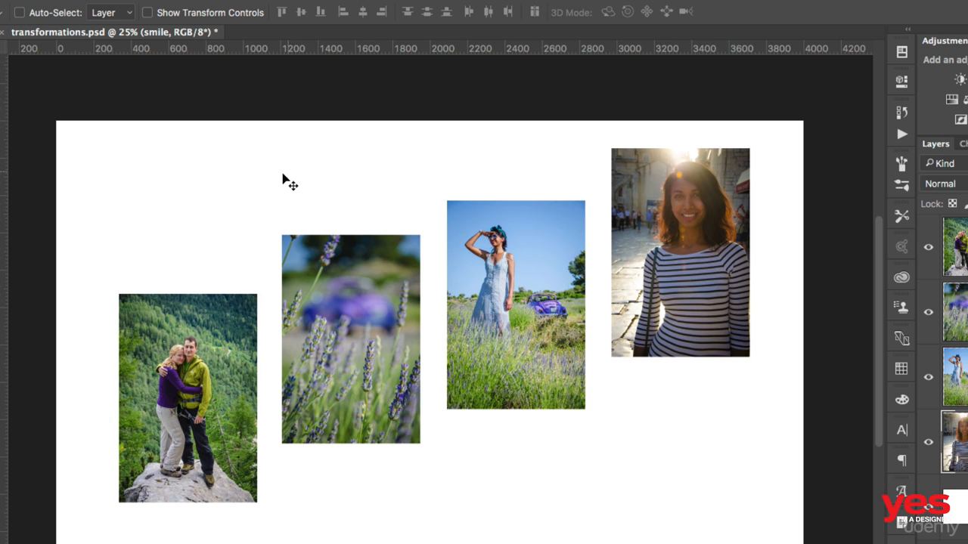
- Select all four photos, test Distribute vertical centers, then align vertical centres in one row
drag(178, 170, 658, 438)
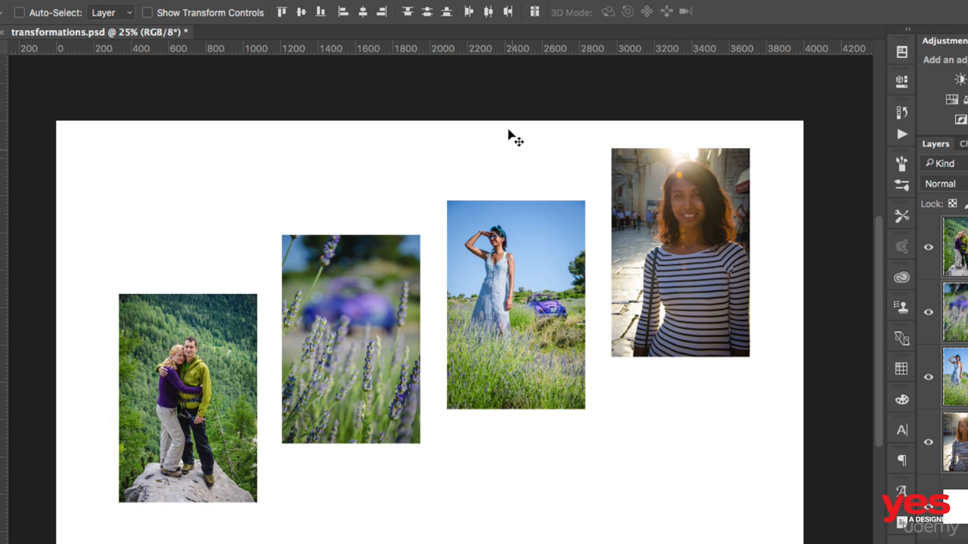
click(486, 13)
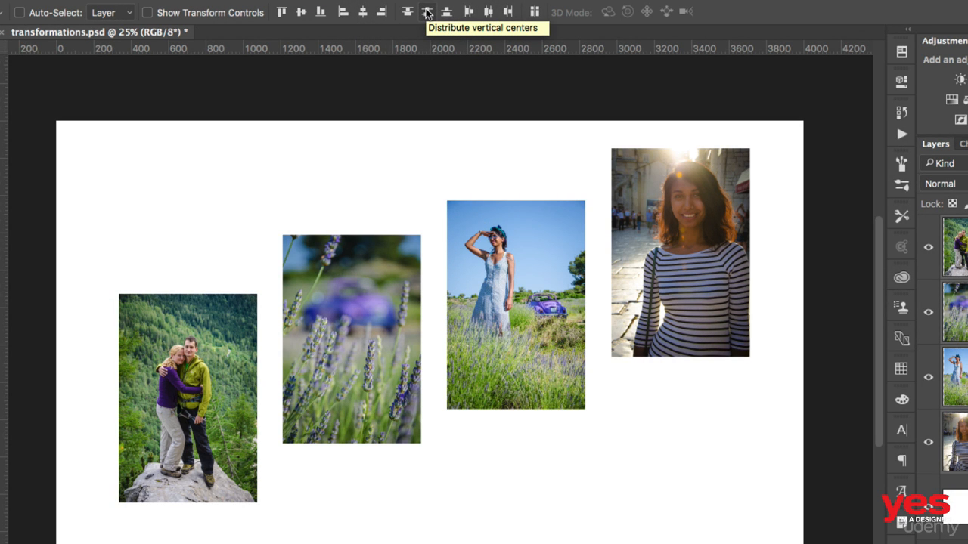
click(427, 12)
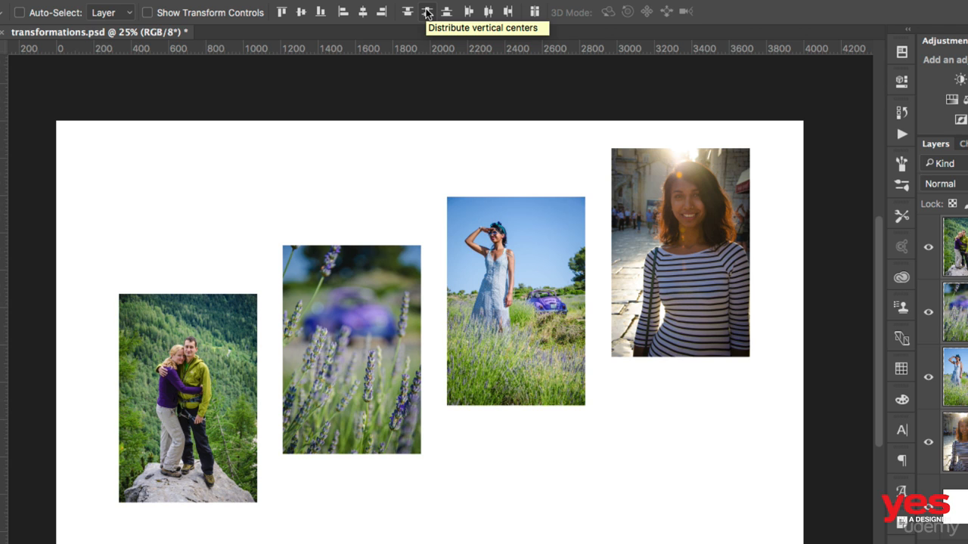
key(ctrl+z)
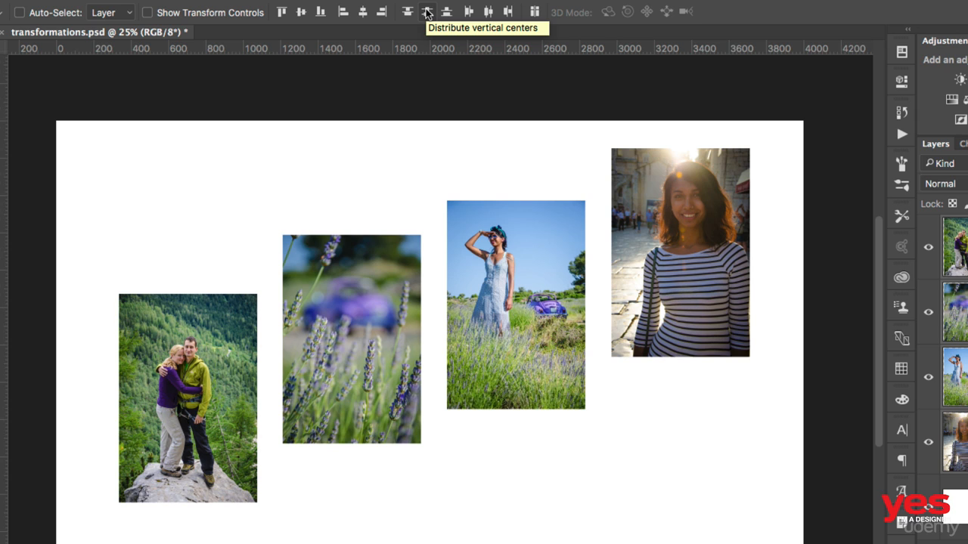
click(427, 12)
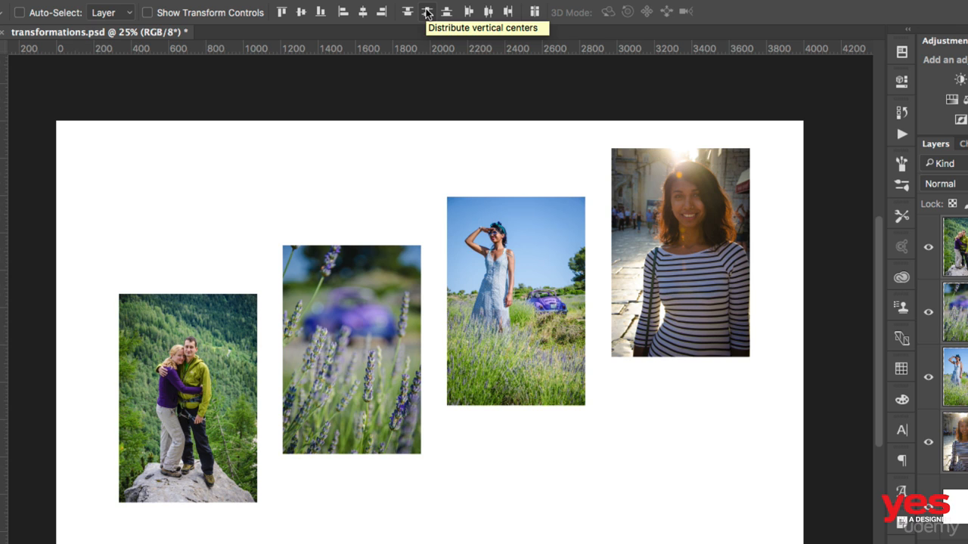
click(303, 13)
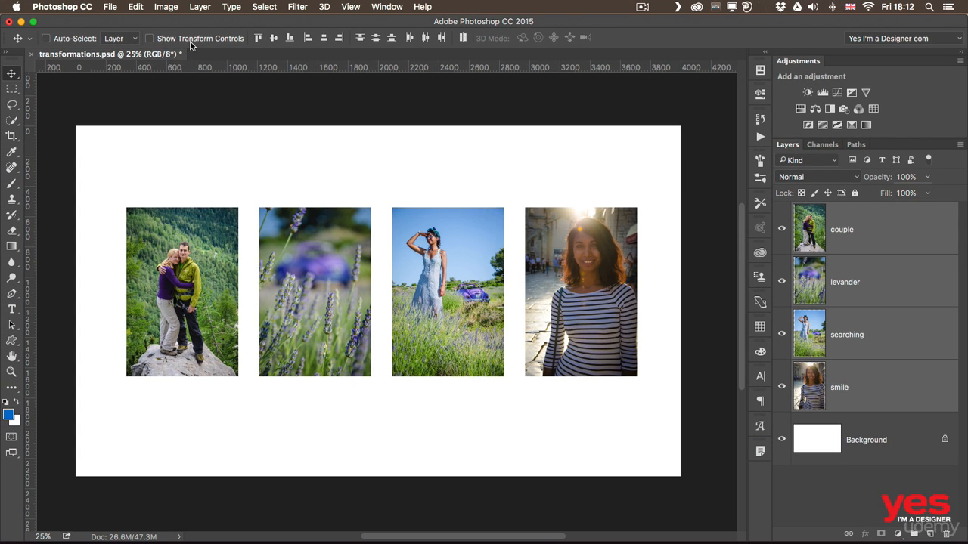
- Enable transform controls, select the couple and lavender photos, and shrink them proportionally to about 81%
click(192, 39)
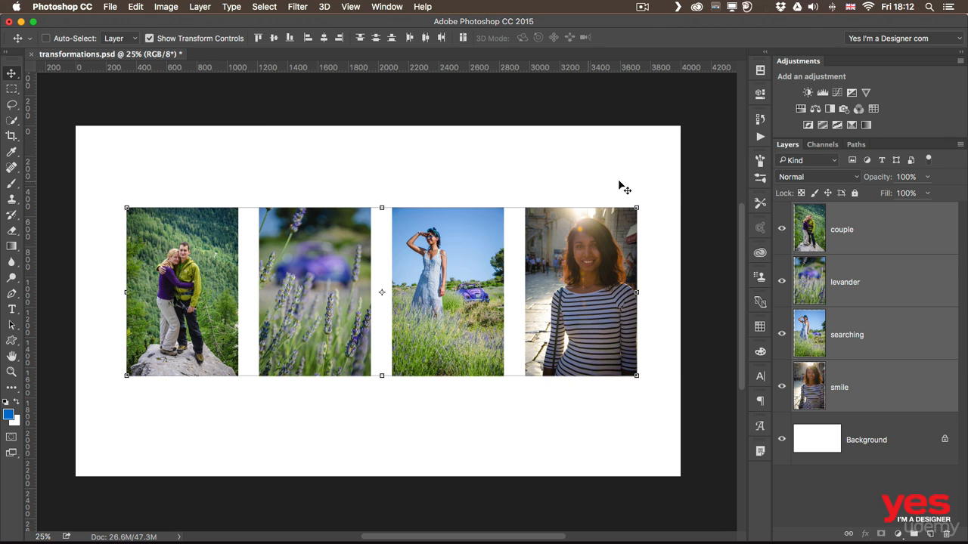
click(888, 228)
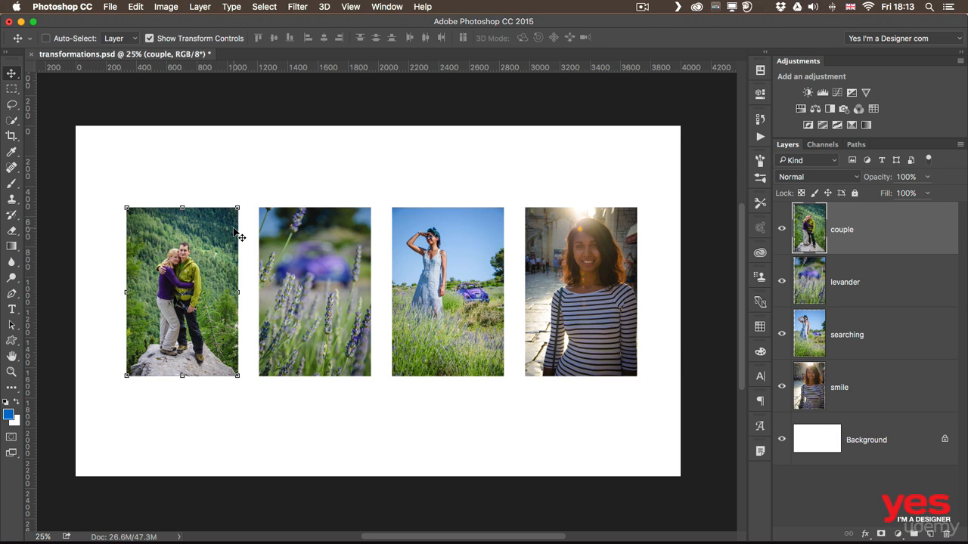
key(super)
super+click(338, 260)
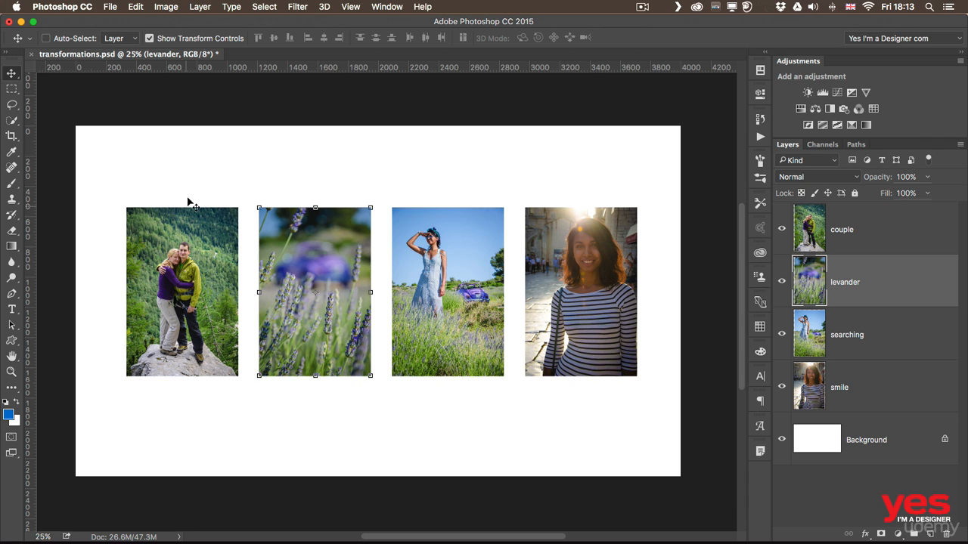
key(super)
drag(194, 168, 291, 270)
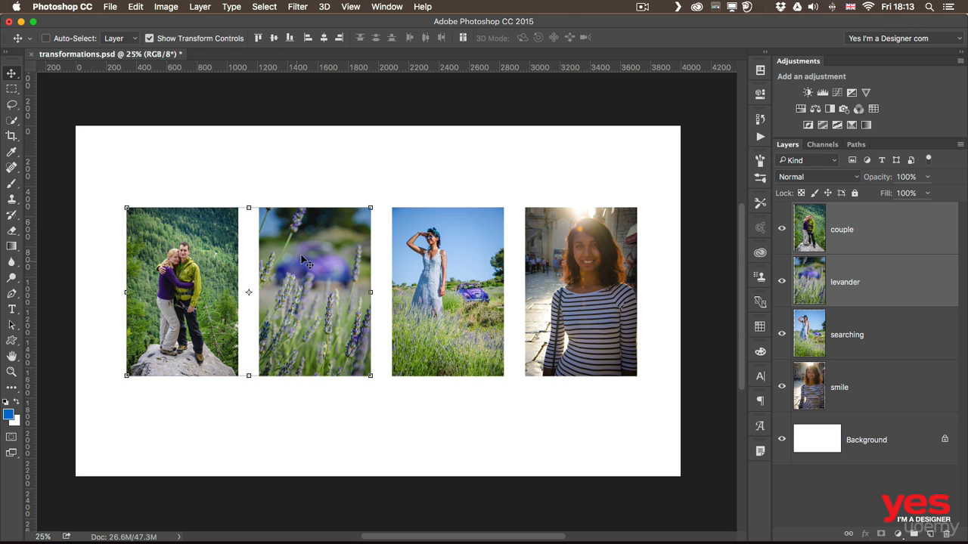
drag(370, 208, 362, 187)
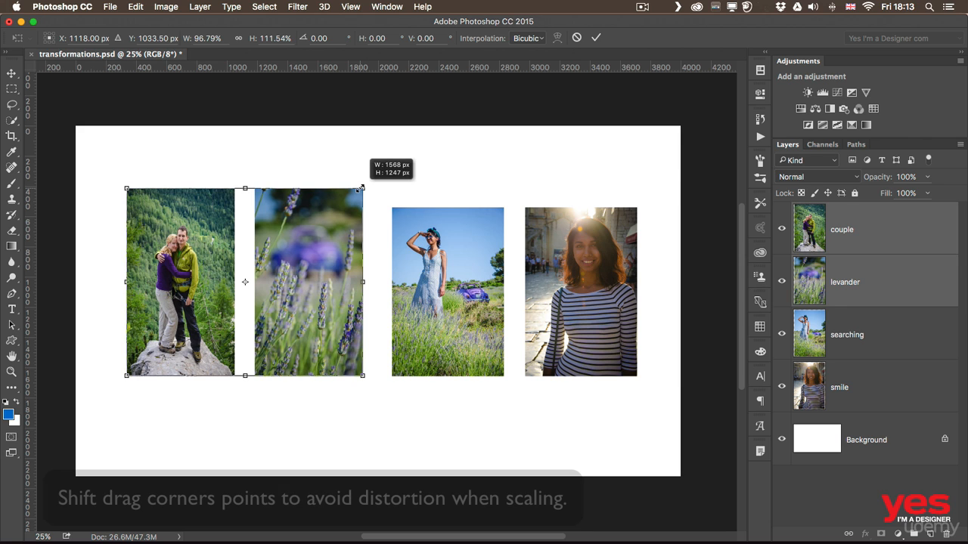
drag(362, 186, 306, 221)
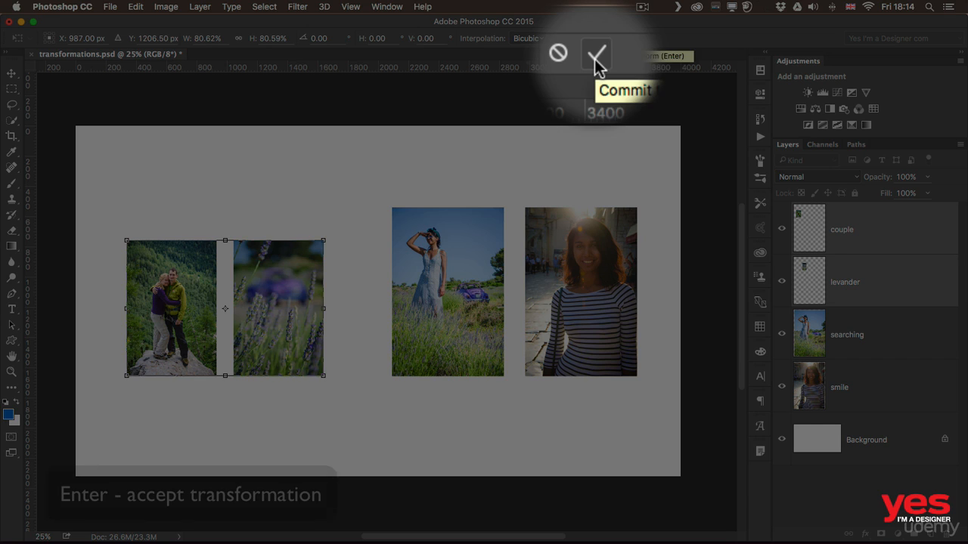
- Commit the scaling of the couple and lavender photos
click(594, 40)
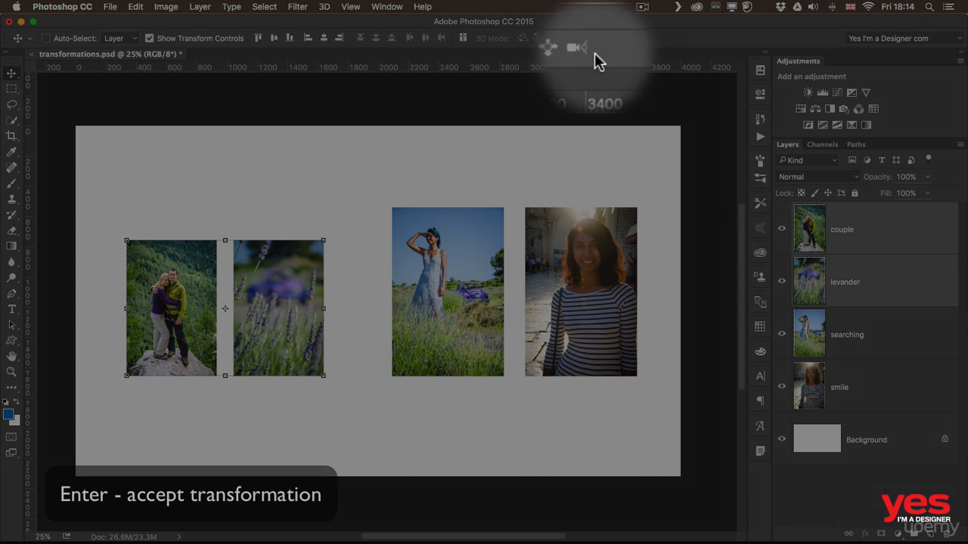
click(136, 7)
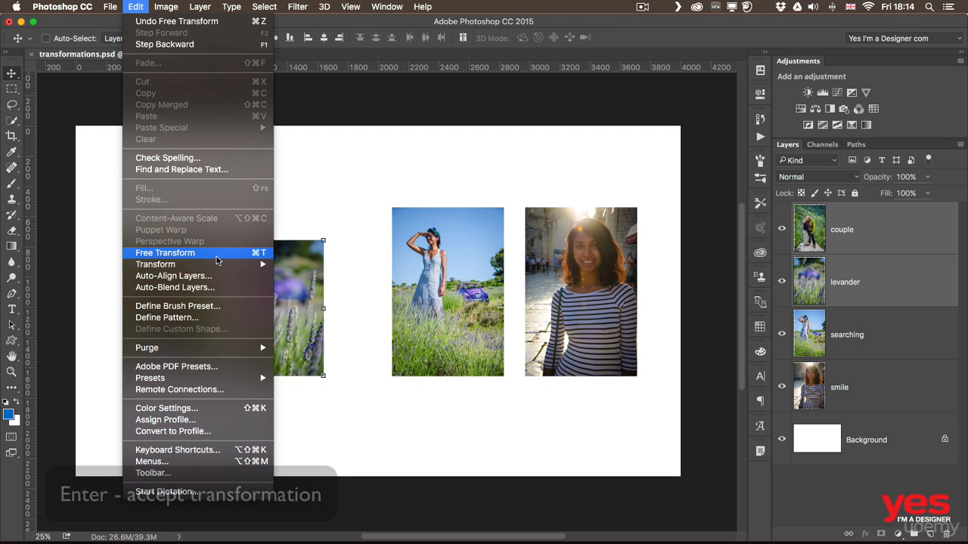
click(318, 211)
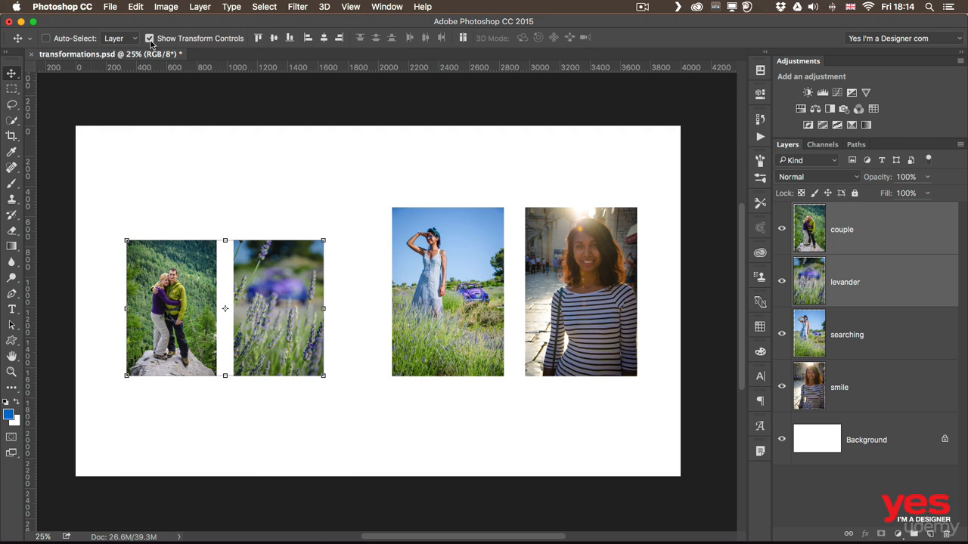
- Turn off Show Transform Controls, select the searching photo, and open the Edit menu
click(149, 39)
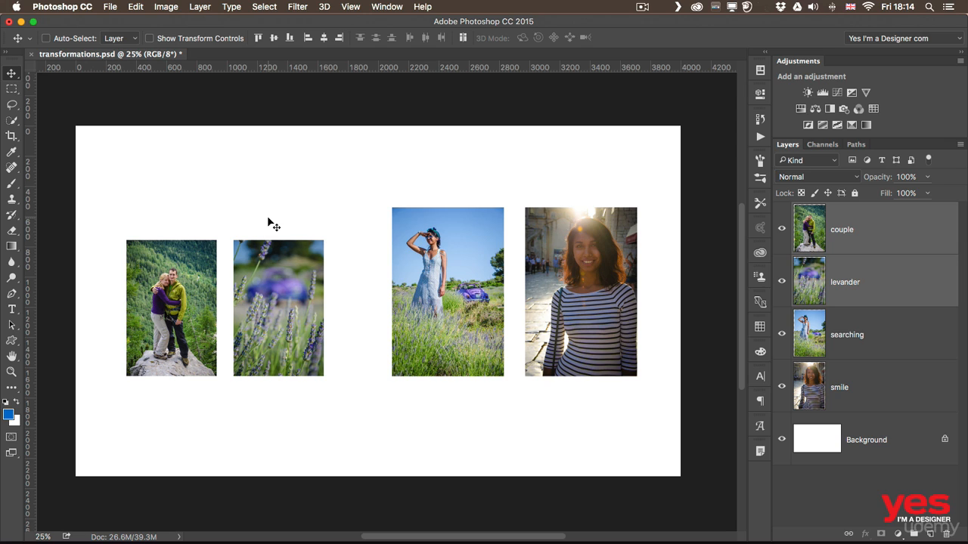
super+click(436, 257)
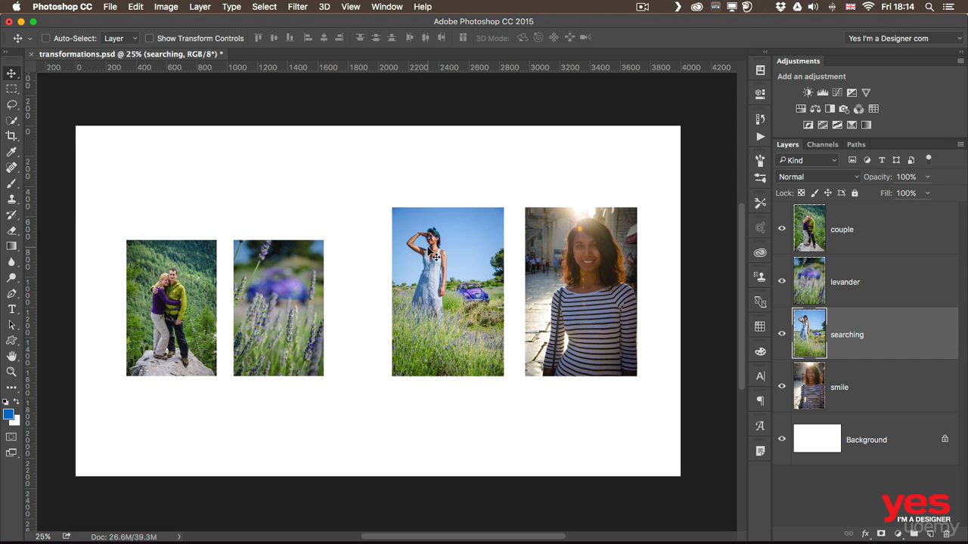
click(133, 8)
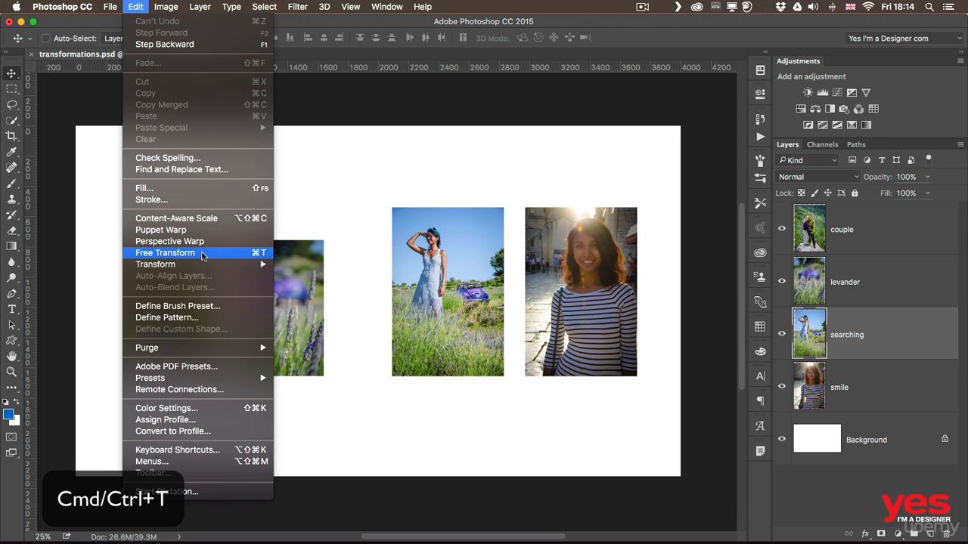
- Free-transform the searching photo as a trial enlargement, then cancel back to original size
click(202, 255)
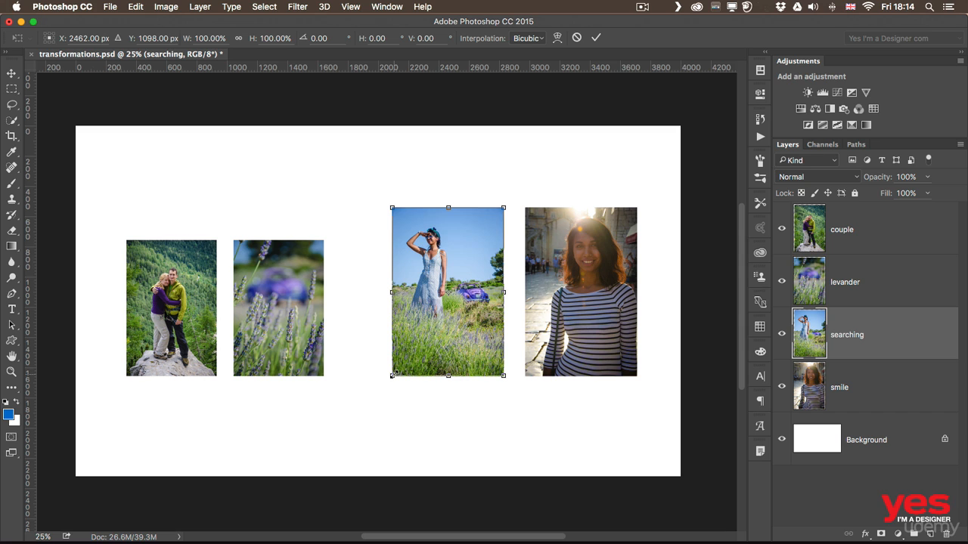
drag(392, 375, 367, 408)
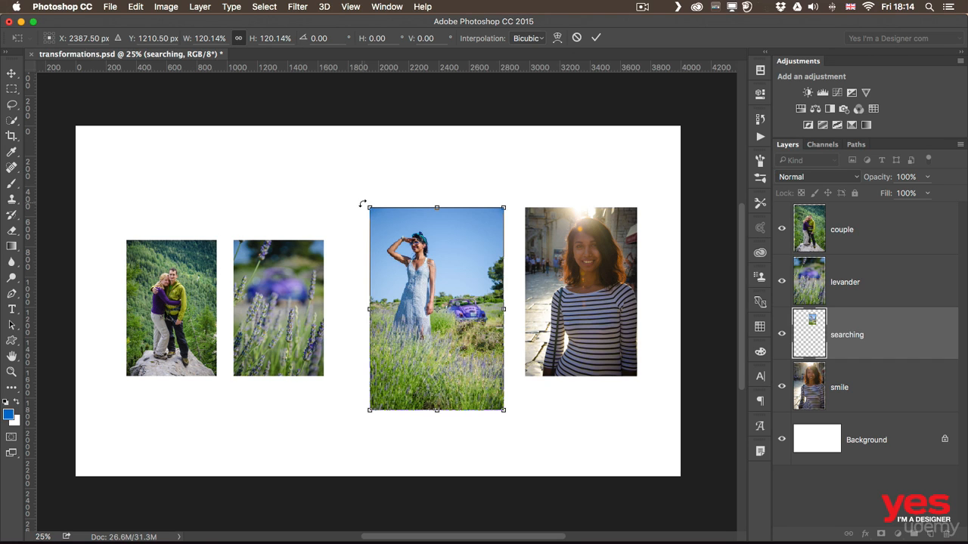
drag(370, 209, 315, 193)
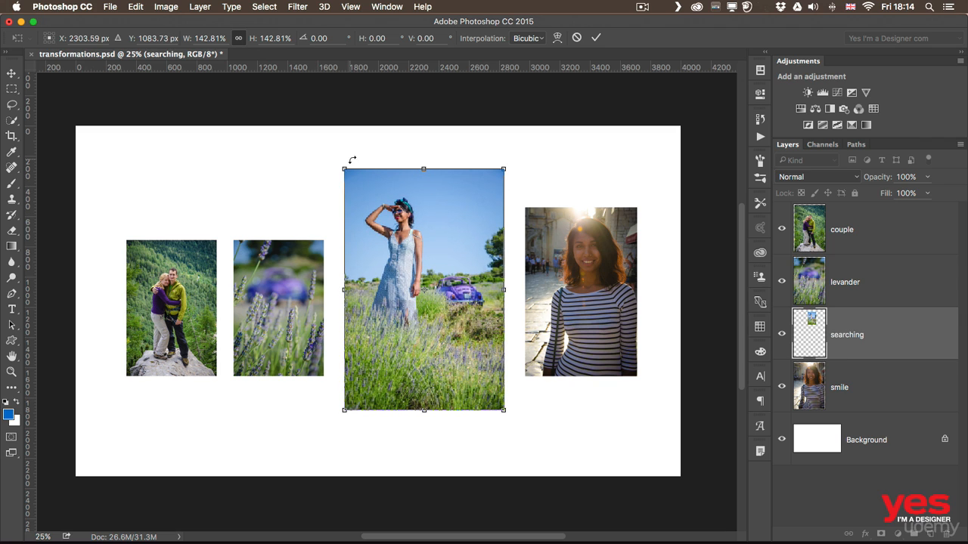
drag(422, 171, 424, 241)
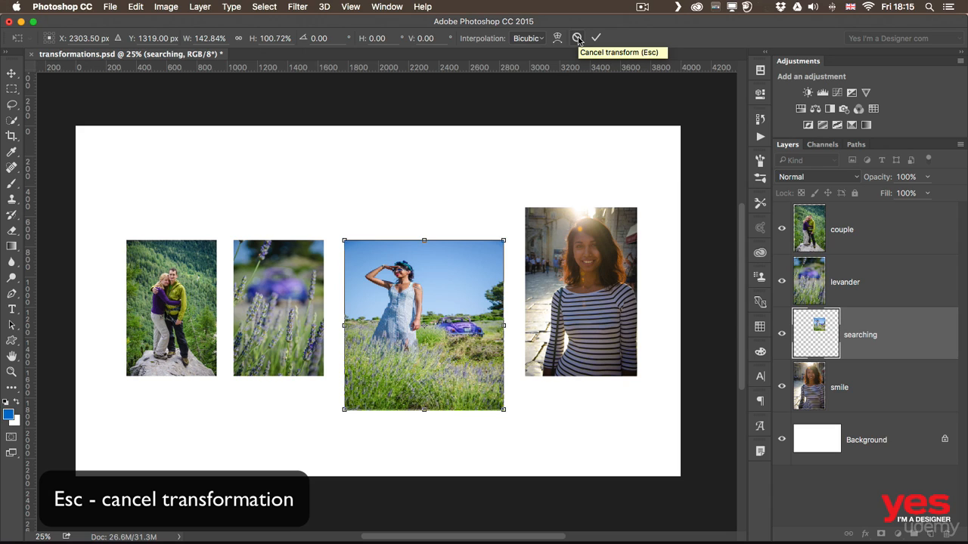
click(577, 37)
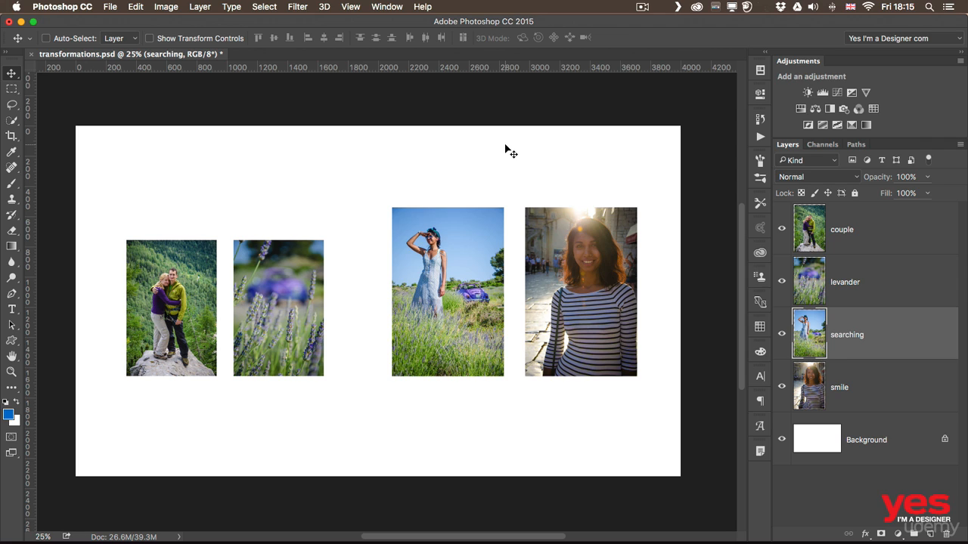
- Start Free Transform on the searching photo again with Cmd+T
key(super)
key(super+t)
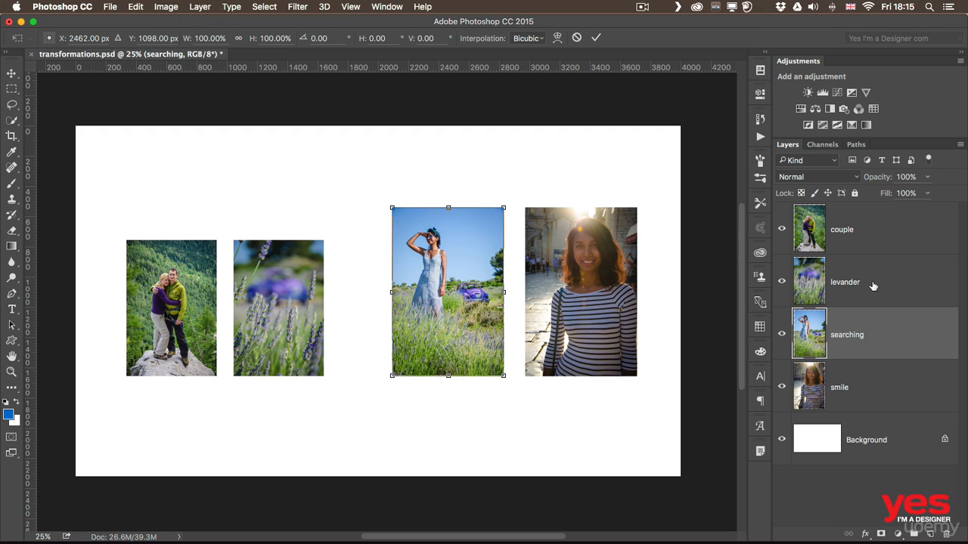
click(250, 7)
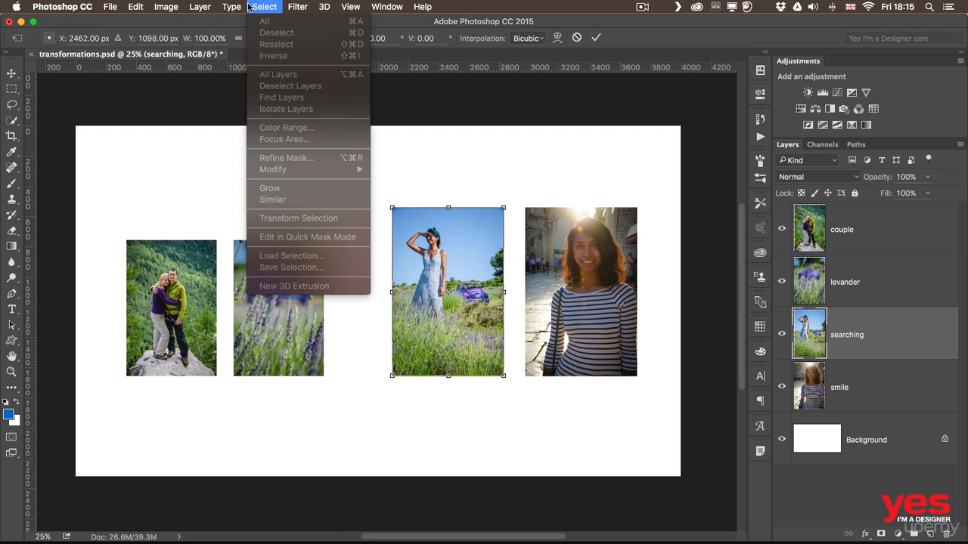
- Rotate the searching photo 15° clockwise and commit the rotation
click(250, 7)
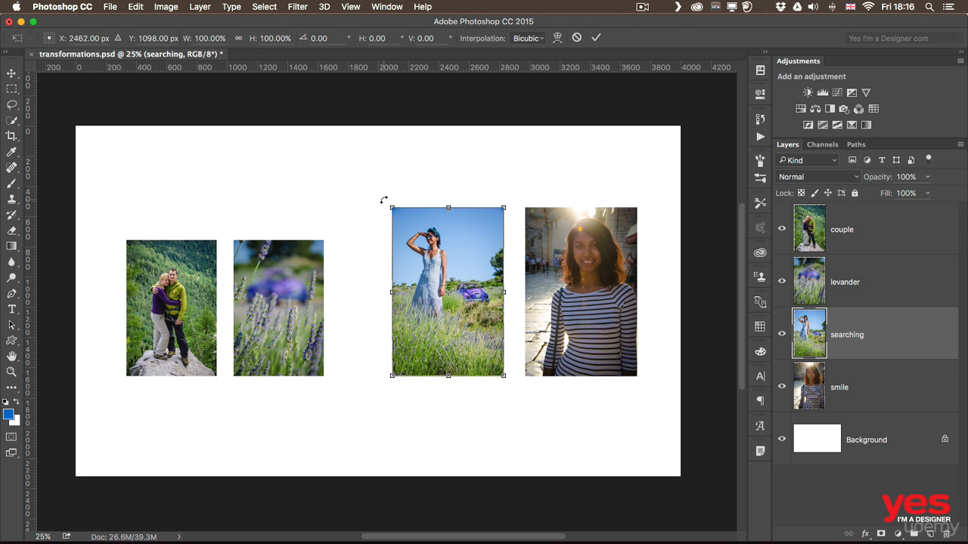
mouse_move(384, 199)
mouse_down()
mouse_move(342, 253)
mouse_move(337, 295)
mouse_move(335, 222)
mouse_move(335, 320)
mouse_move(373, 366)
mouse_move(348, 333)
mouse_move(336, 249)
mouse_move(475, 182)
mouse_move(564, 261)
mouse_move(462, 199)
mouse_move(404, 186)
mouse_move(400, 194)
mouse_up()
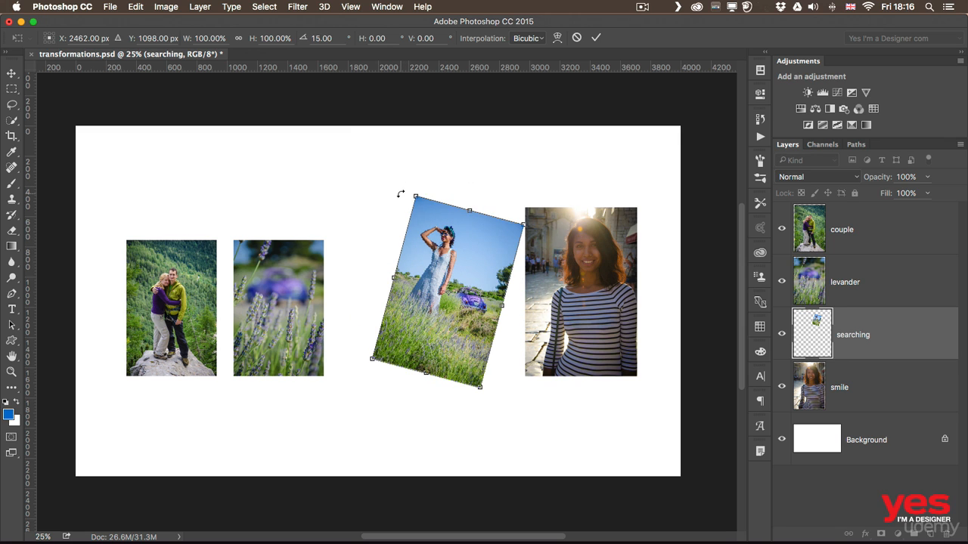
key(Return)
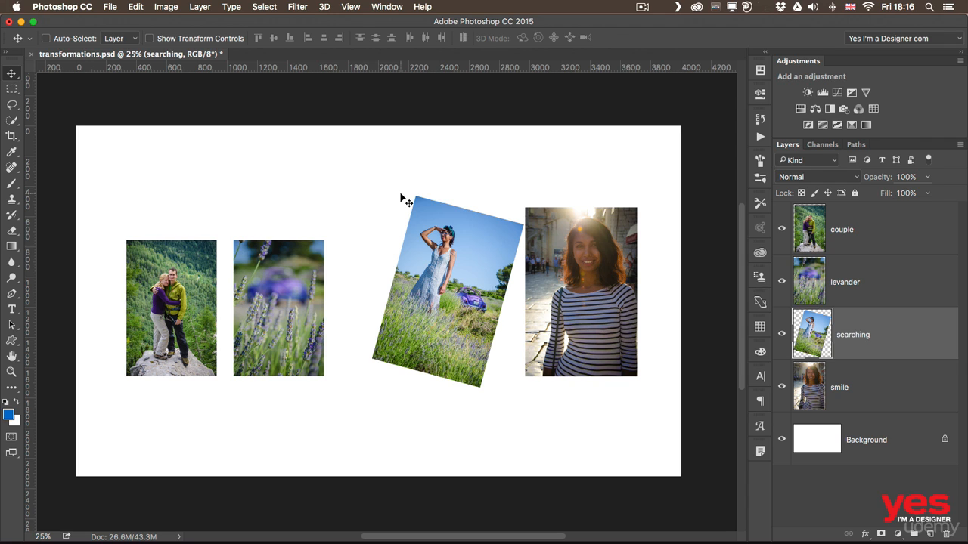
click(136, 6)
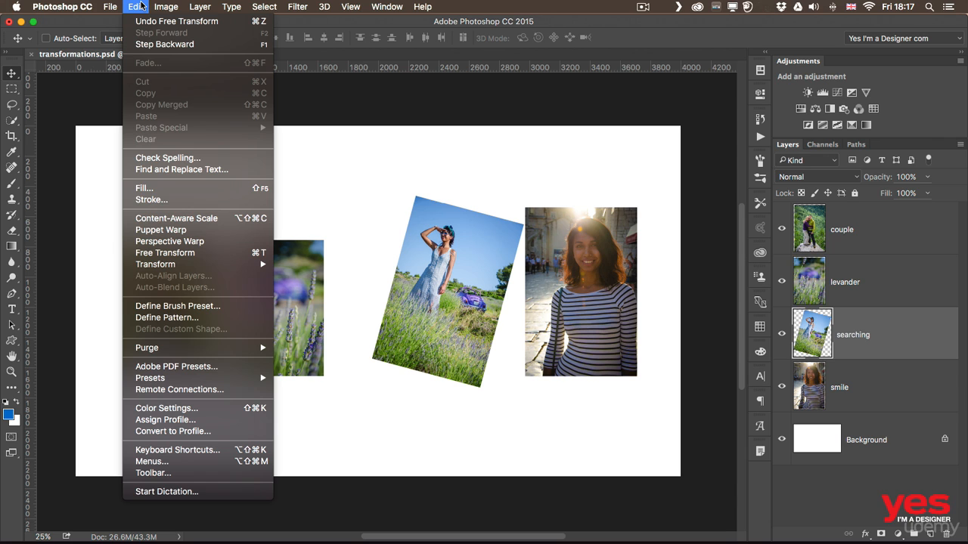
click(332, 143)
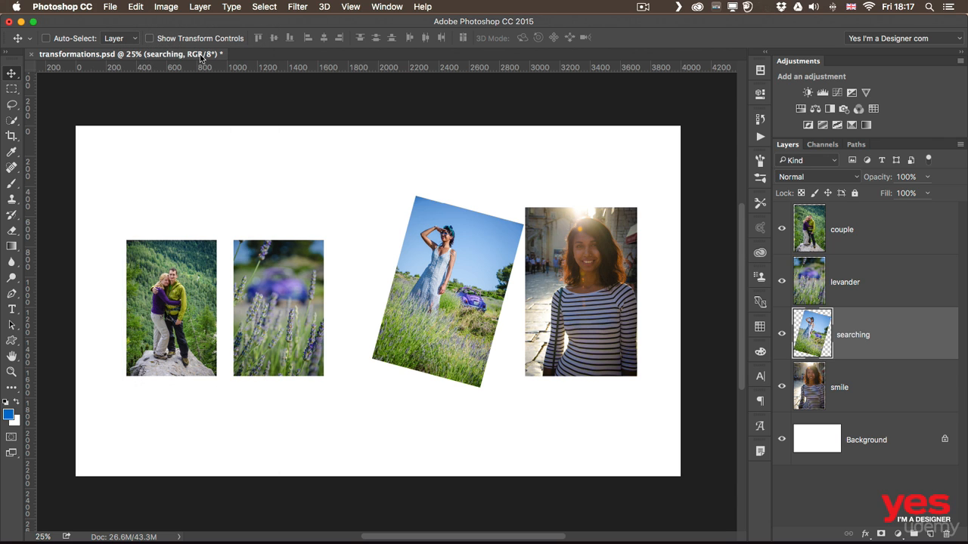
- Try a -16° rotation with the transform handles, abandon it, and undo the 15° tilt
click(148, 38)
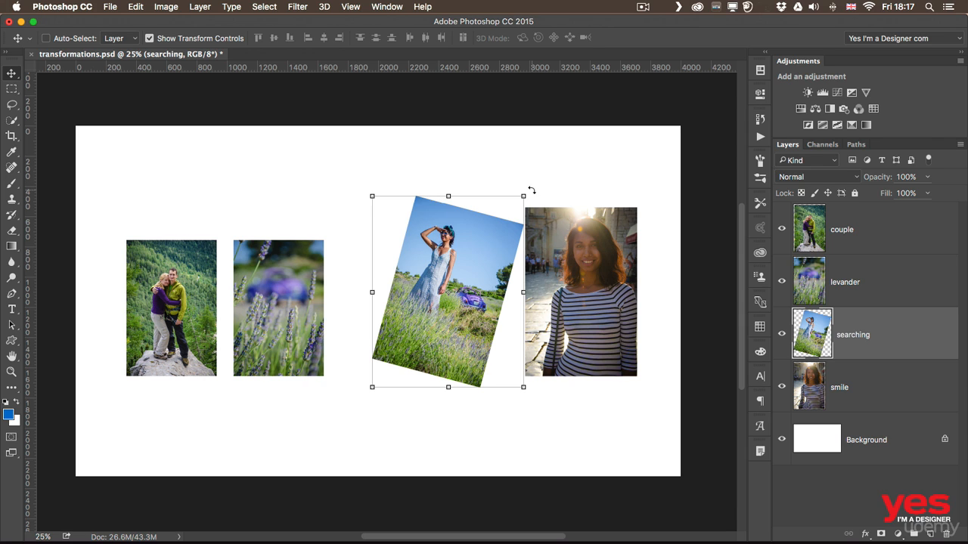
drag(532, 190, 469, 162)
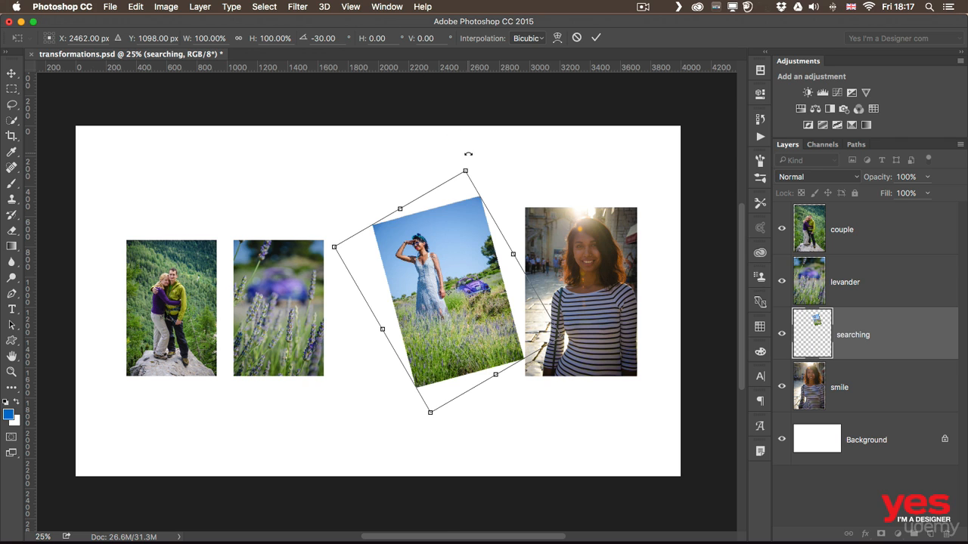
drag(468, 153, 501, 158)
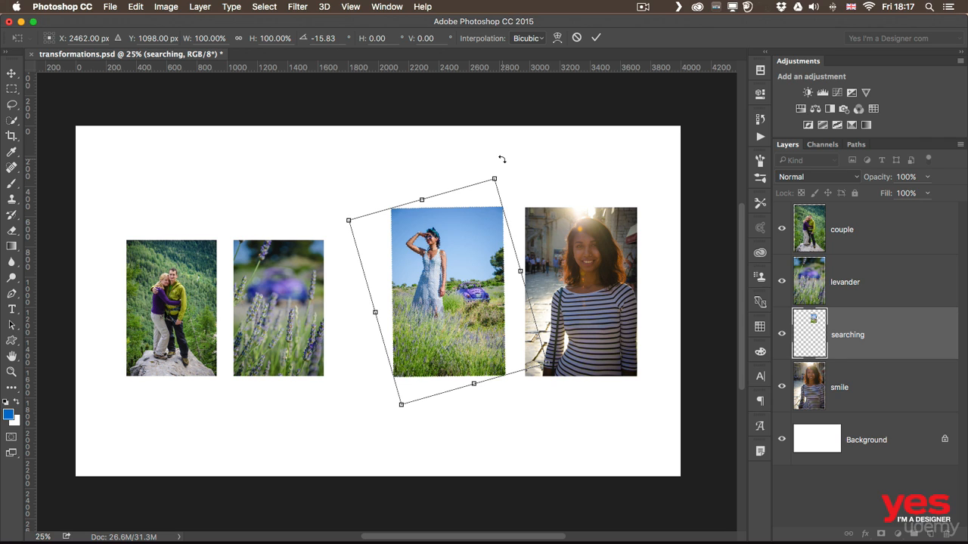
key(Return)
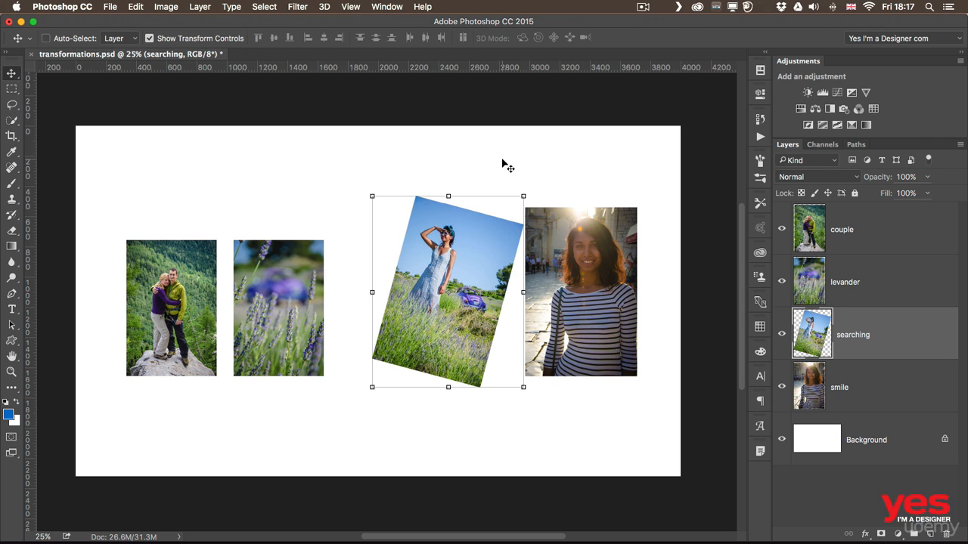
key(super+z)
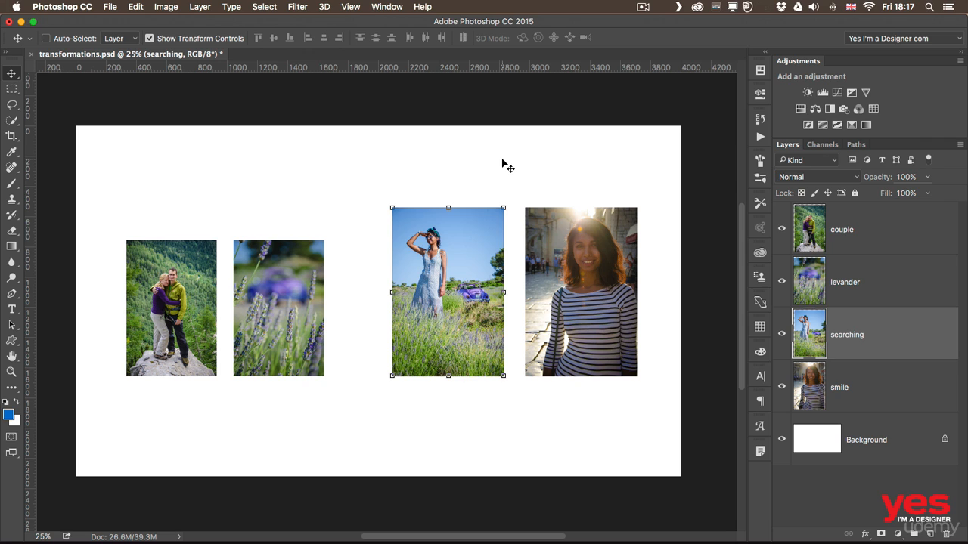
- Convert the searching layer to a Smart Object via Layer > Smart Objects
right_click(877, 329)
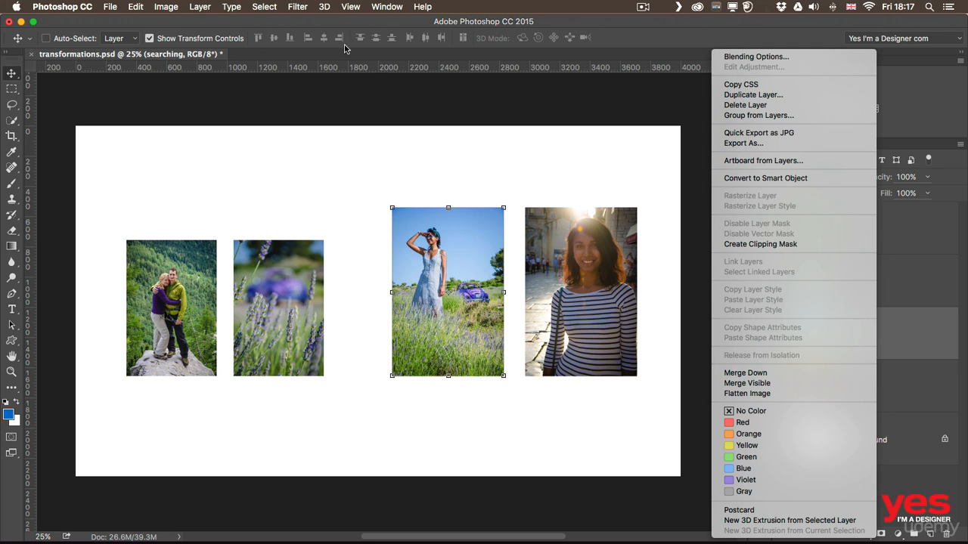
click(203, 7)
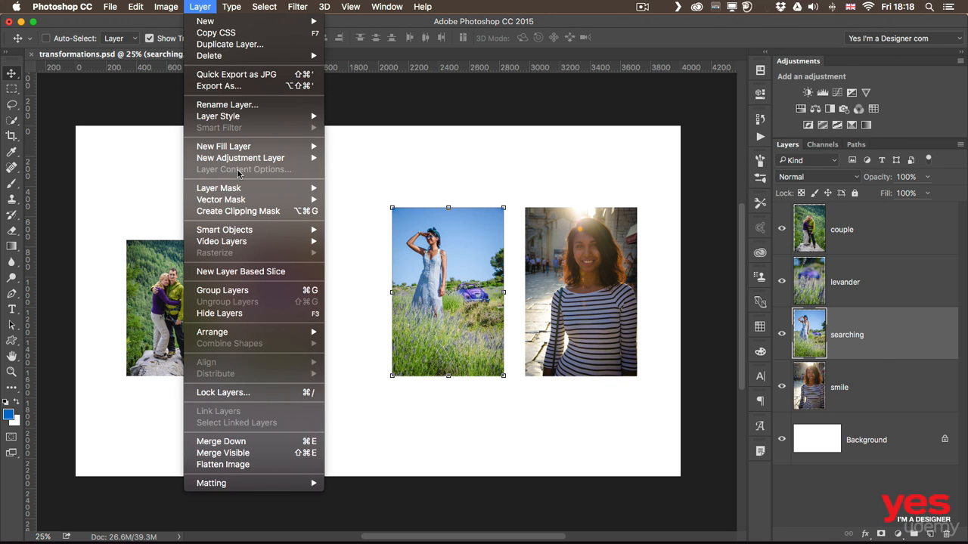
mouse_move(281, 230)
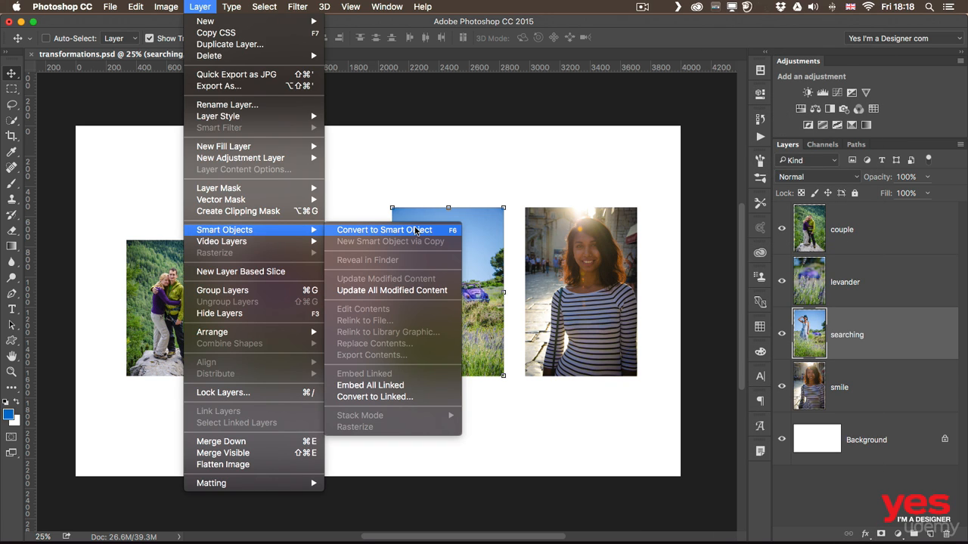
click(415, 230)
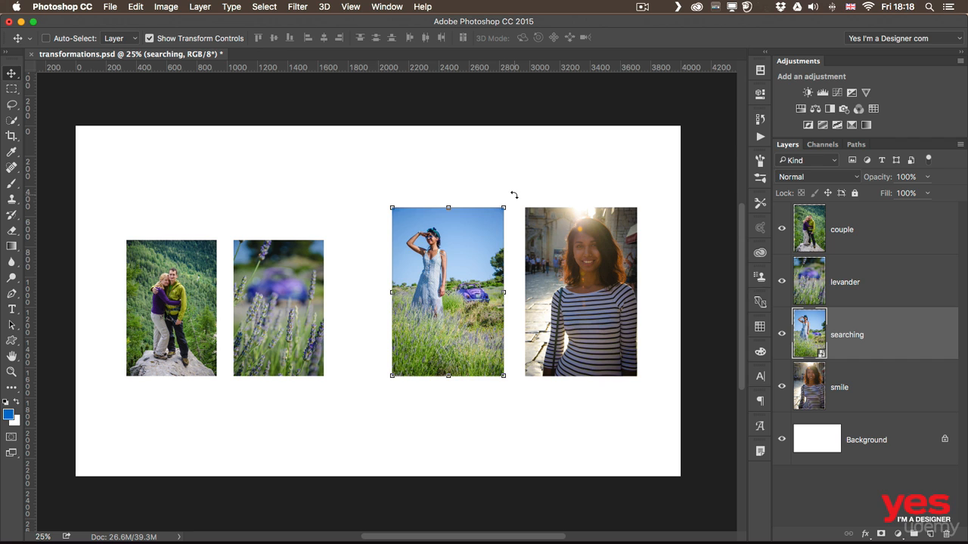
drag(513, 194, 459, 182)
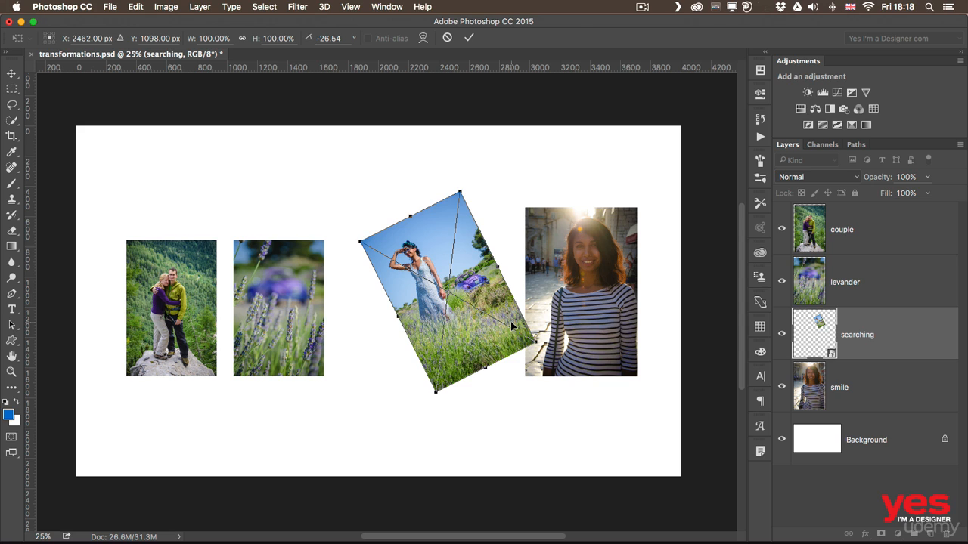
click(467, 39)
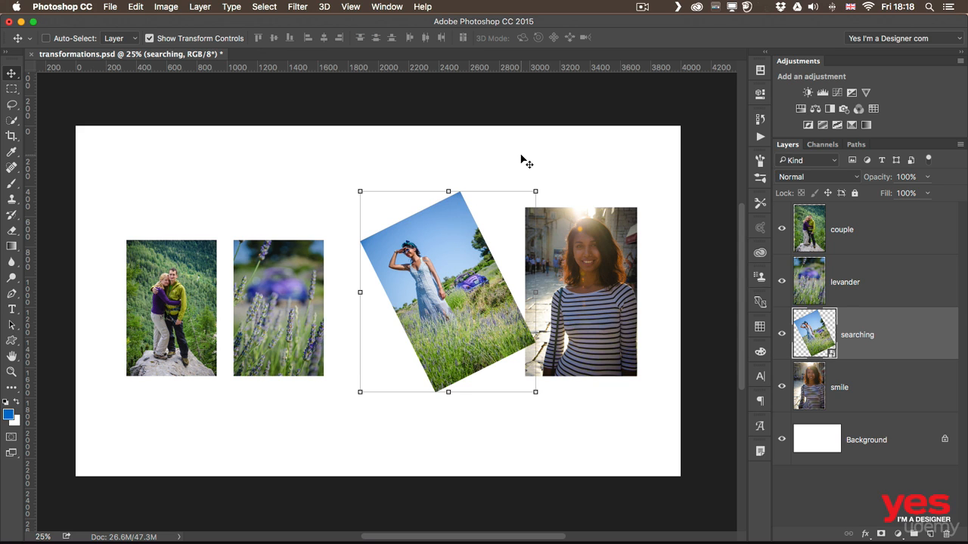
click(136, 6)
click(212, 253)
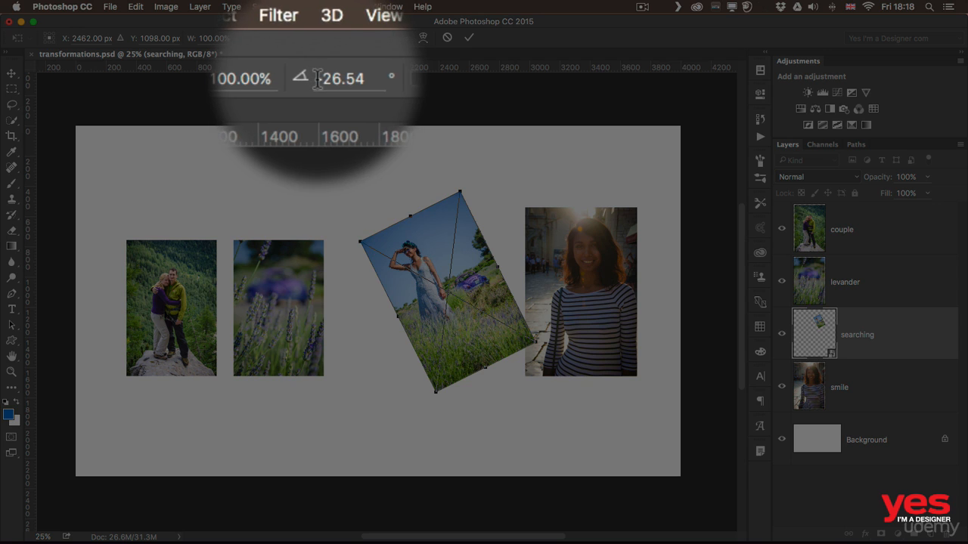
double_click(338, 40)
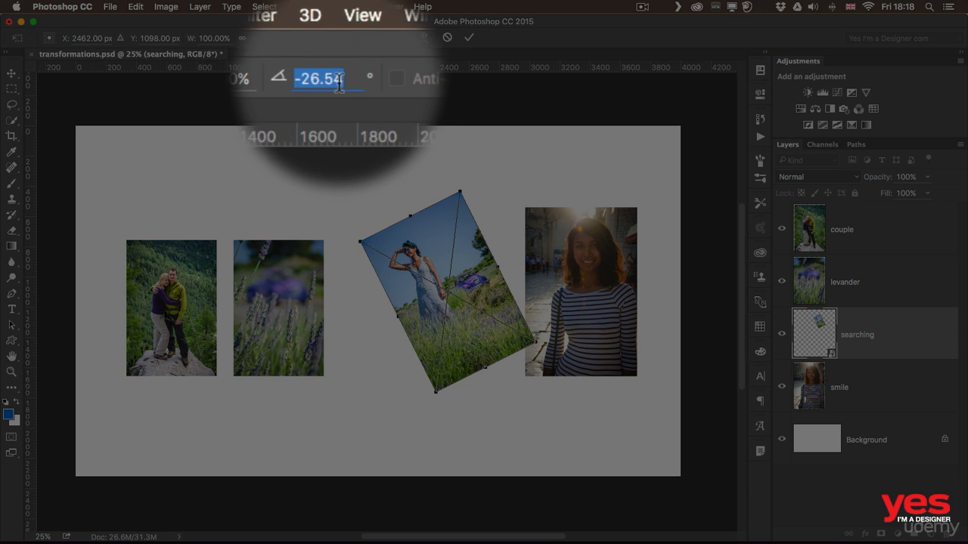
text(-)
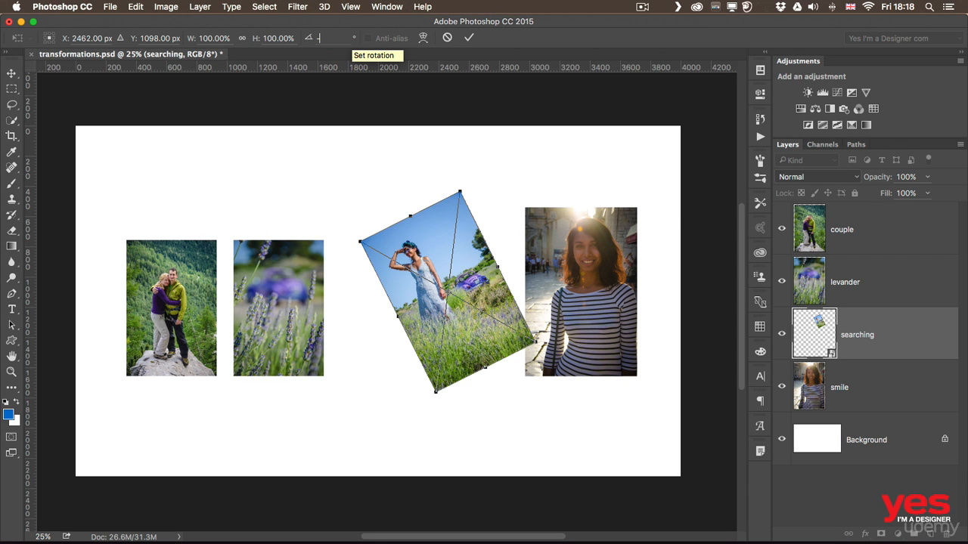
text(0)
key(Return)
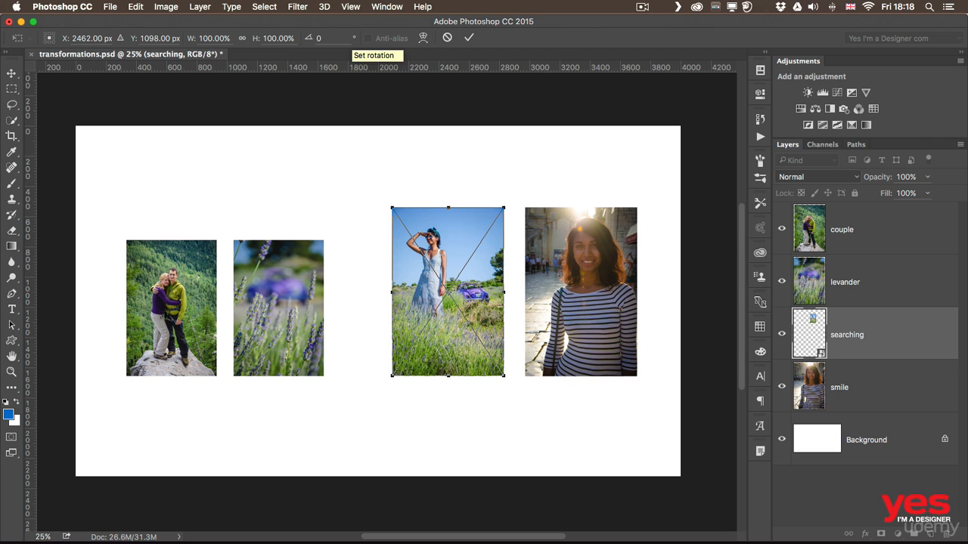
key(Return)
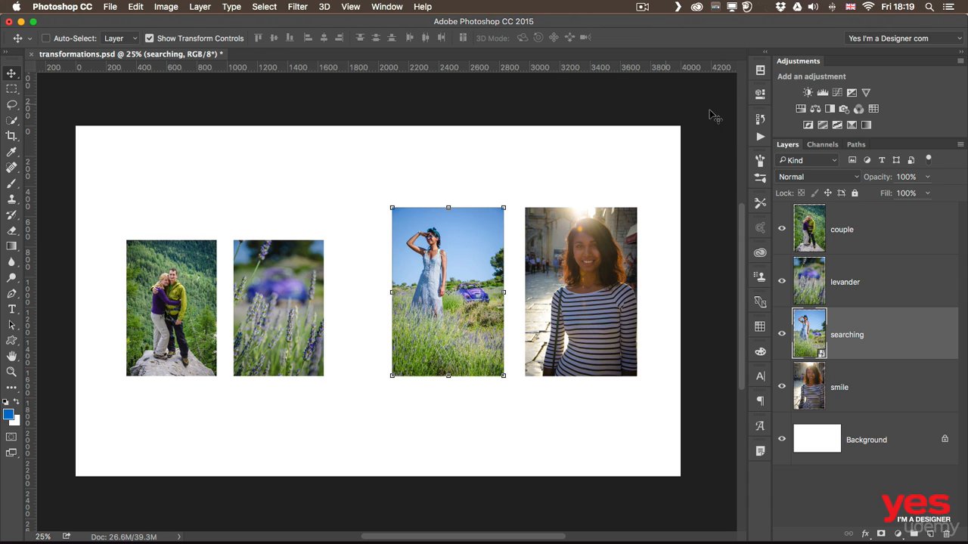
- Hide transform controls, select the searching and smile layers, and shrink both to a tiny size
click(165, 40)
shift+click(886, 384)
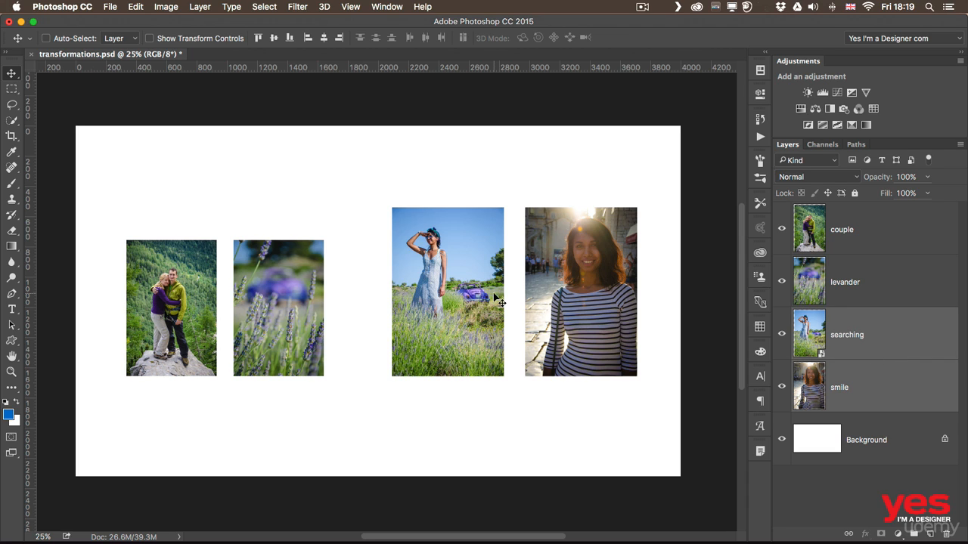
key(super)
key(super+t)
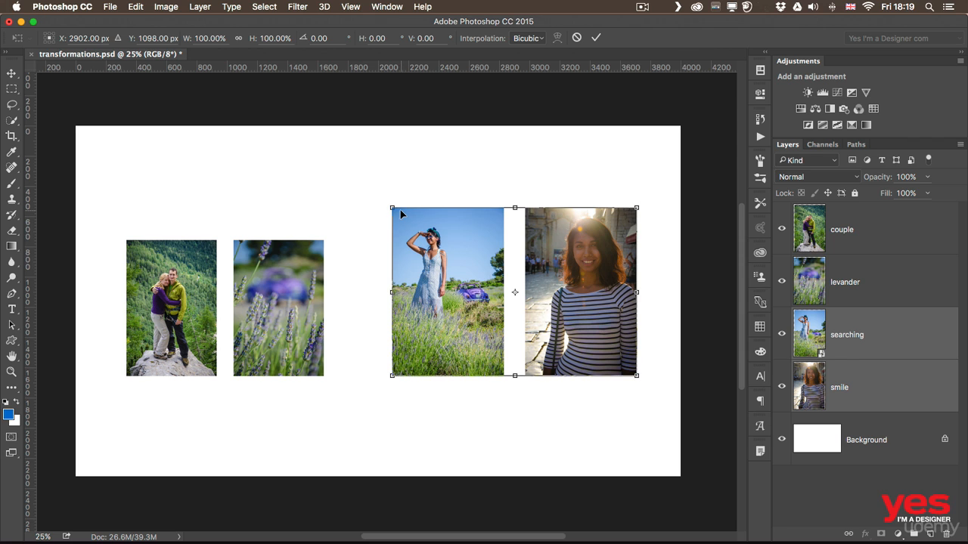
drag(393, 207, 607, 393)
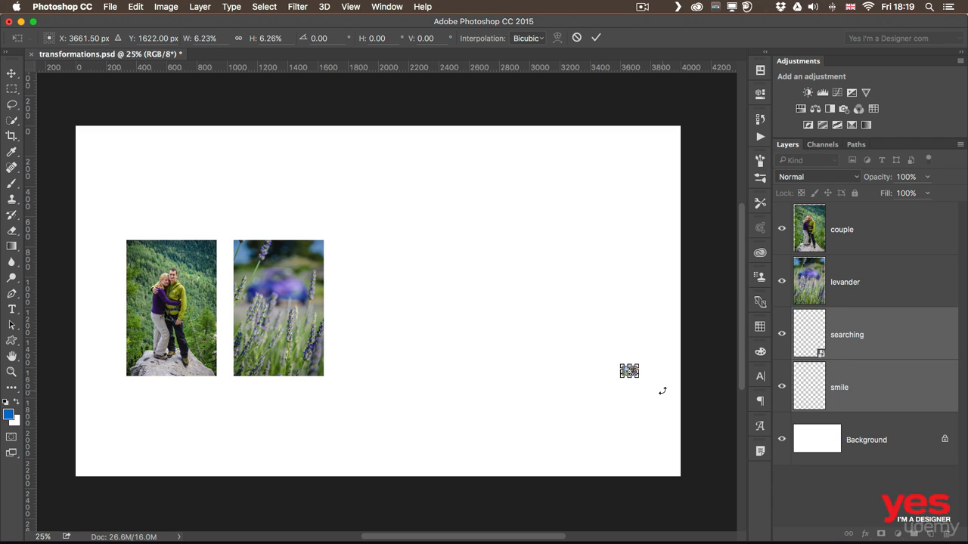
key(Return)
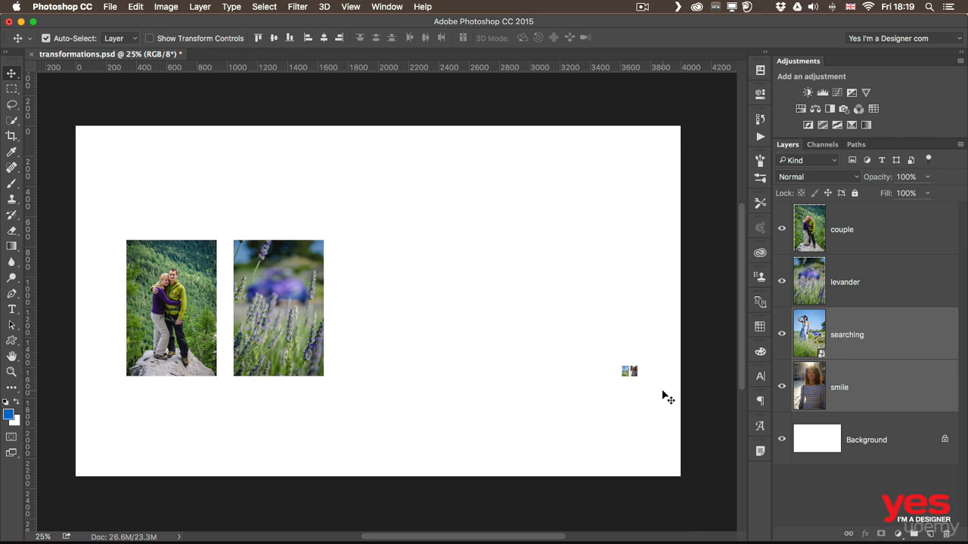
- Scale both tiny photos back up to near full size and commit
key(ctrl+t)
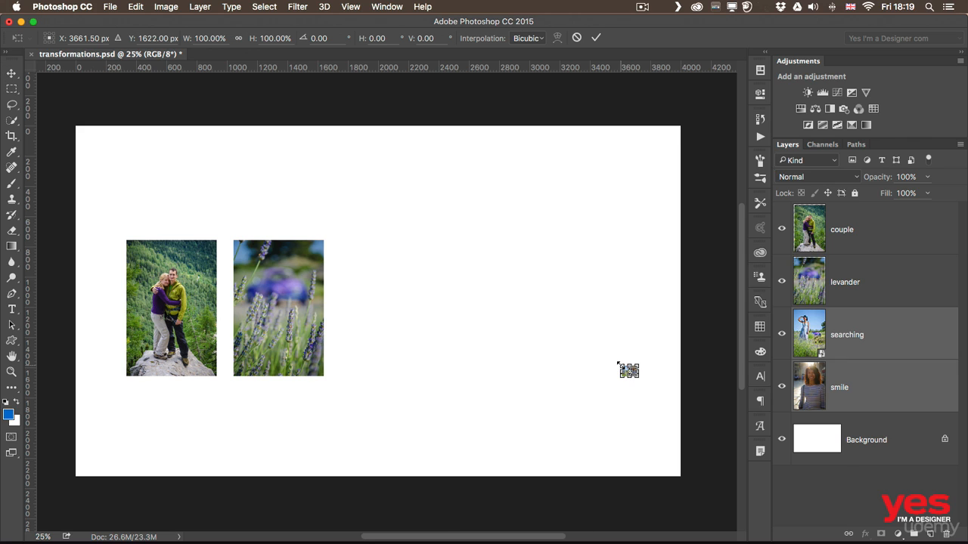
drag(618, 363, 328, 209)
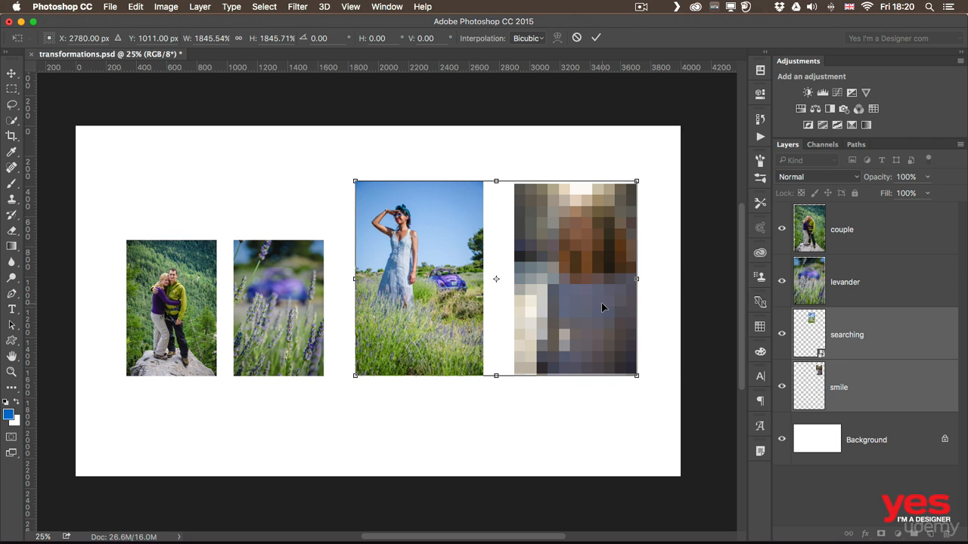
key(Return)
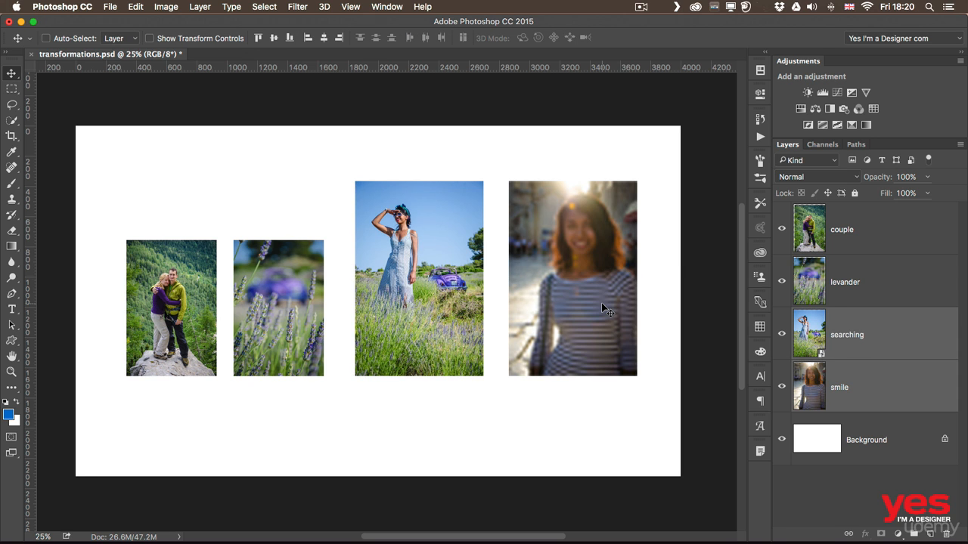
- Zoom in on the smile and searching photos, select only searching, and pan toward the couple and lavender photos
key(z)
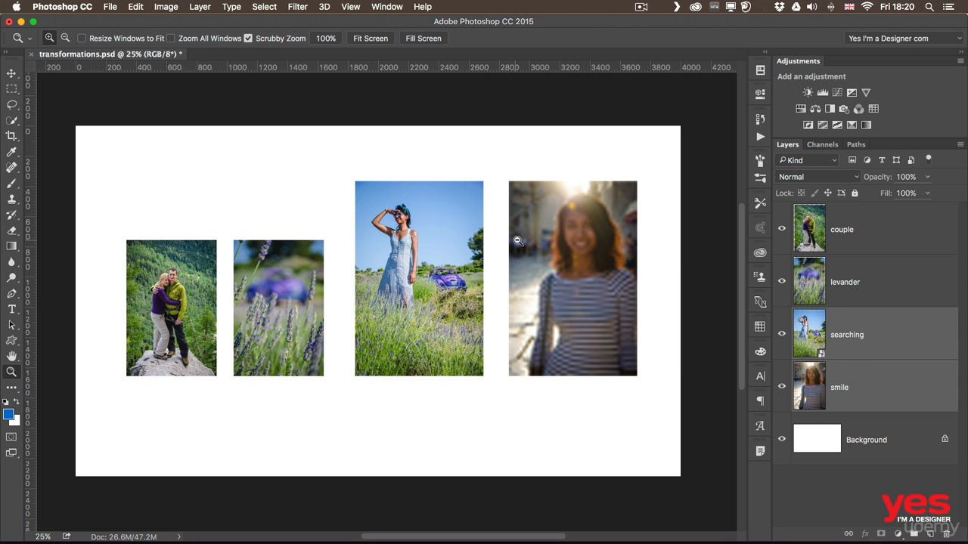
drag(510, 242, 539, 241)
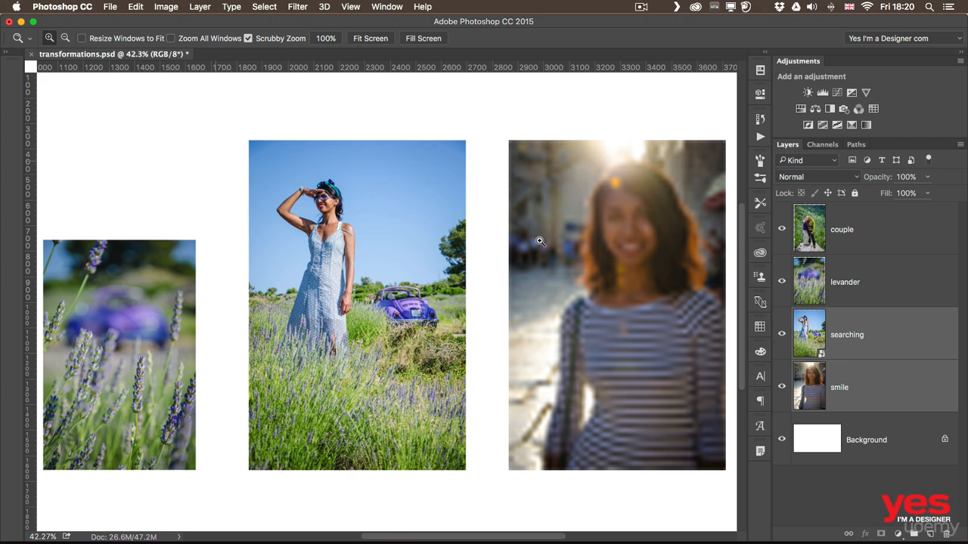
key(v)
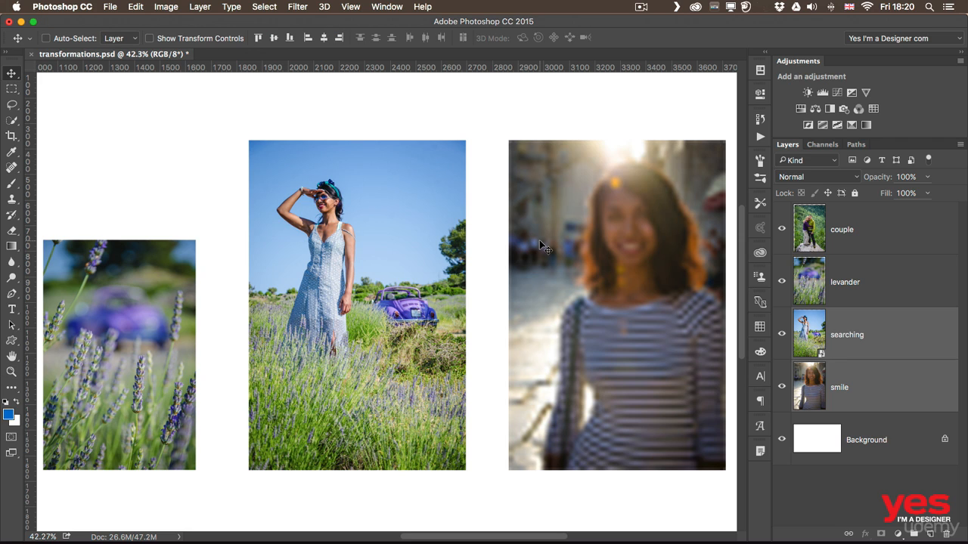
scroll(539, 242, right, 3)
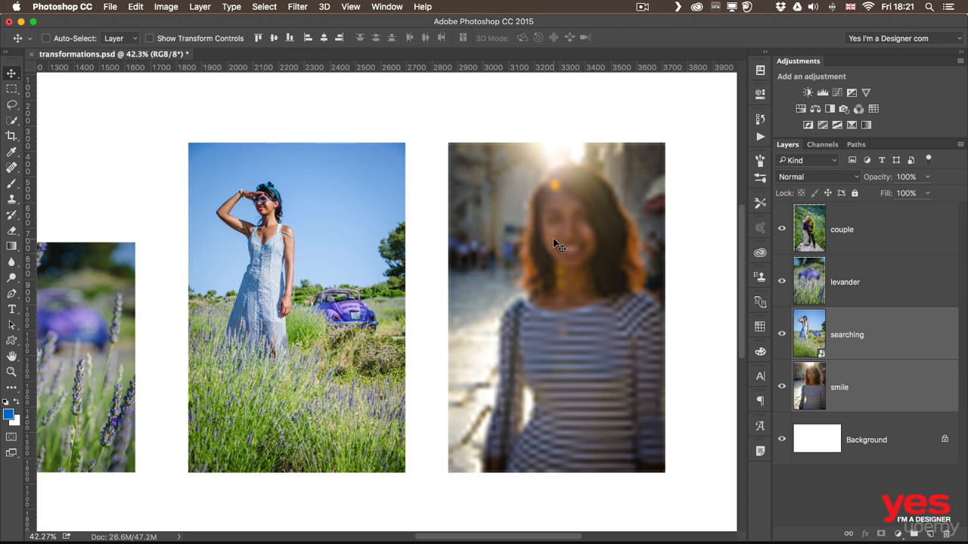
click(905, 325)
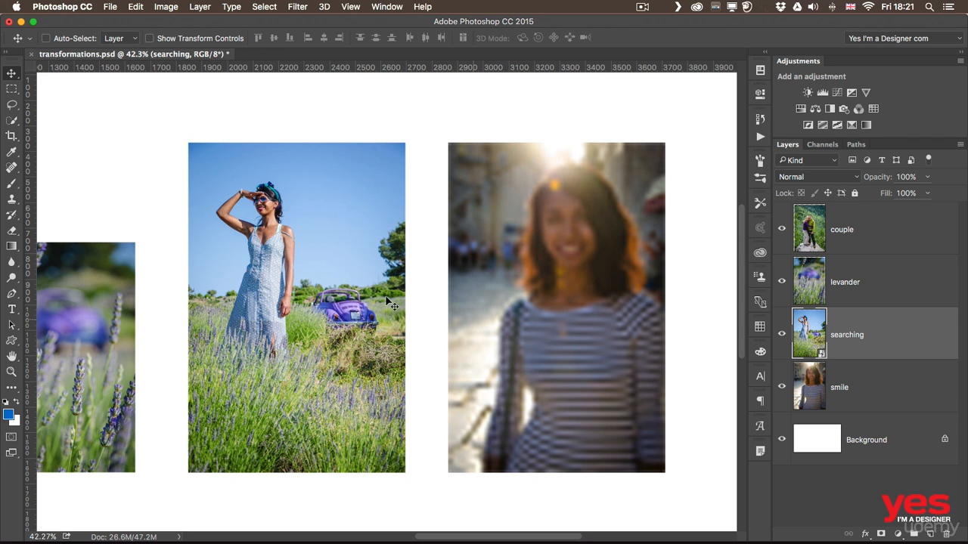
drag(160, 244, 433, 229)
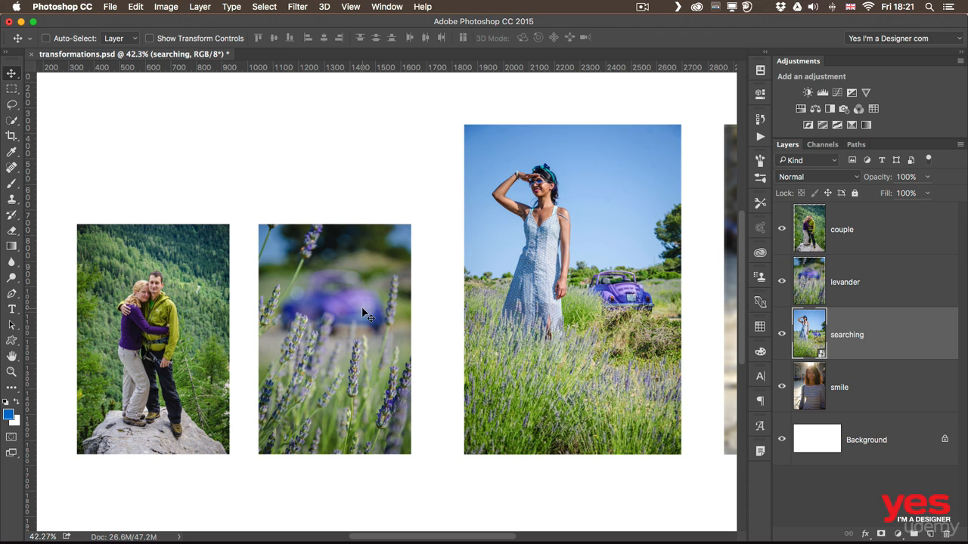
- Enlarge the couple photo to about 144% and put its transform into Warp mode
super+click(97, 274)
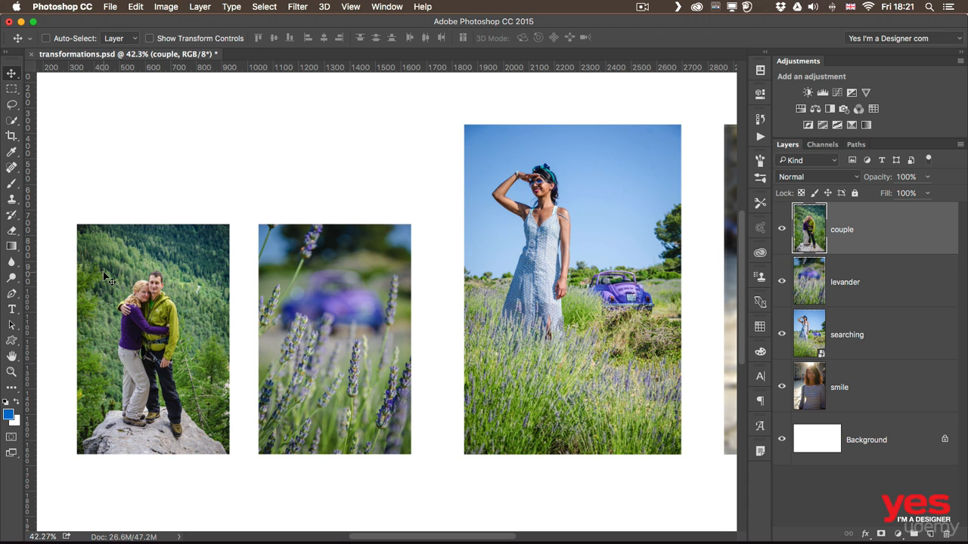
key(super)
key(super)
key(super+t)
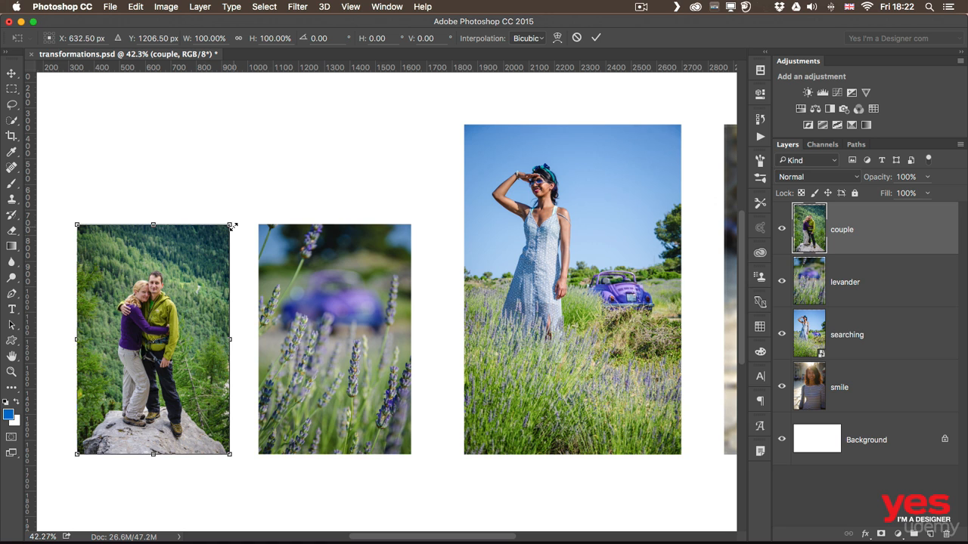
drag(233, 226, 325, 143)
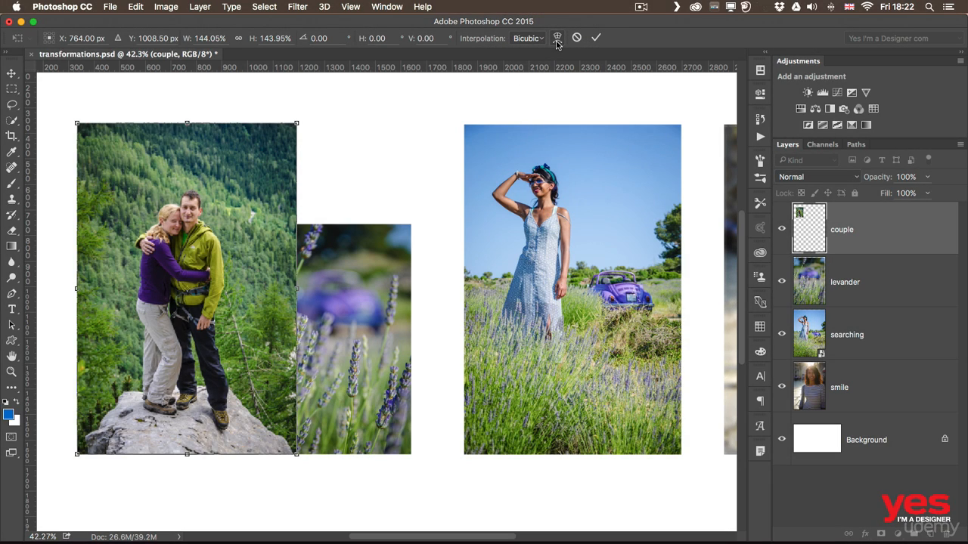
click(557, 40)
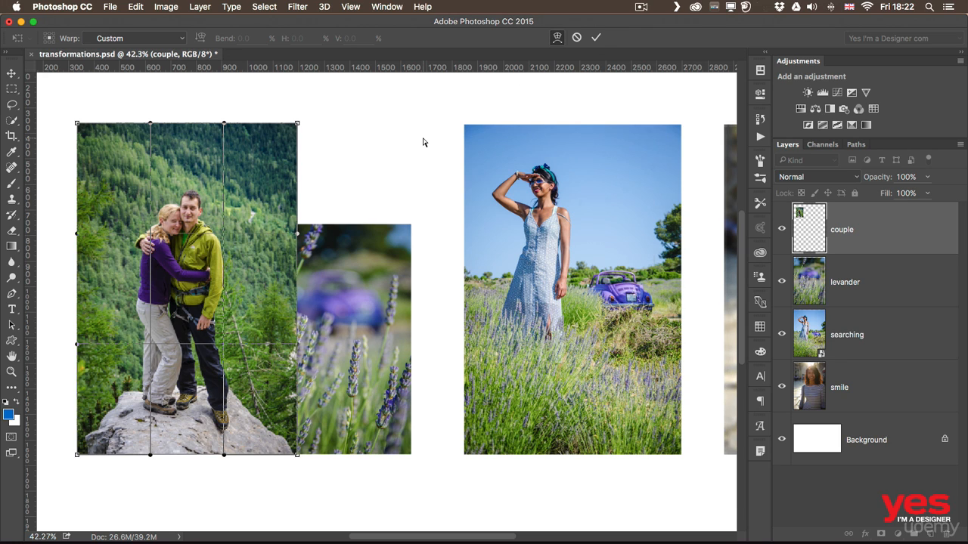
- Drag the warp mesh to curve the couple photo's left side and top edge inward and shift its interior
drag(298, 123, 297, 96)
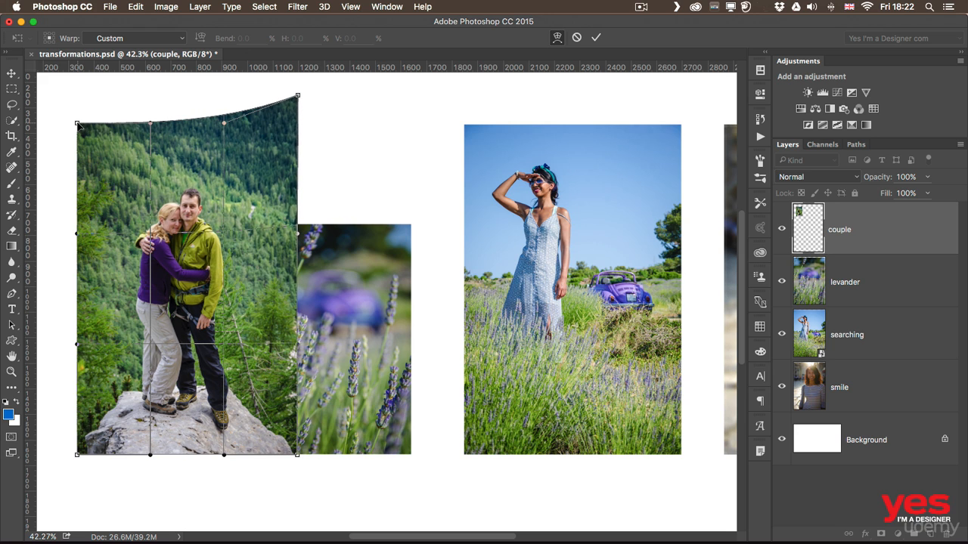
mouse_move(78, 124)
mouse_down()
mouse_move(106, 155)
mouse_move(79, 112)
mouse_up()
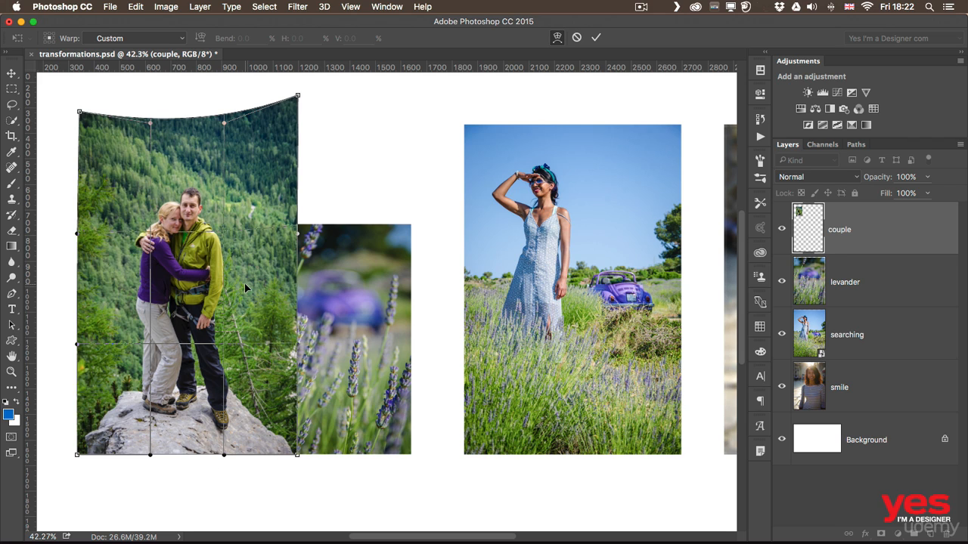
drag(80, 264, 113, 266)
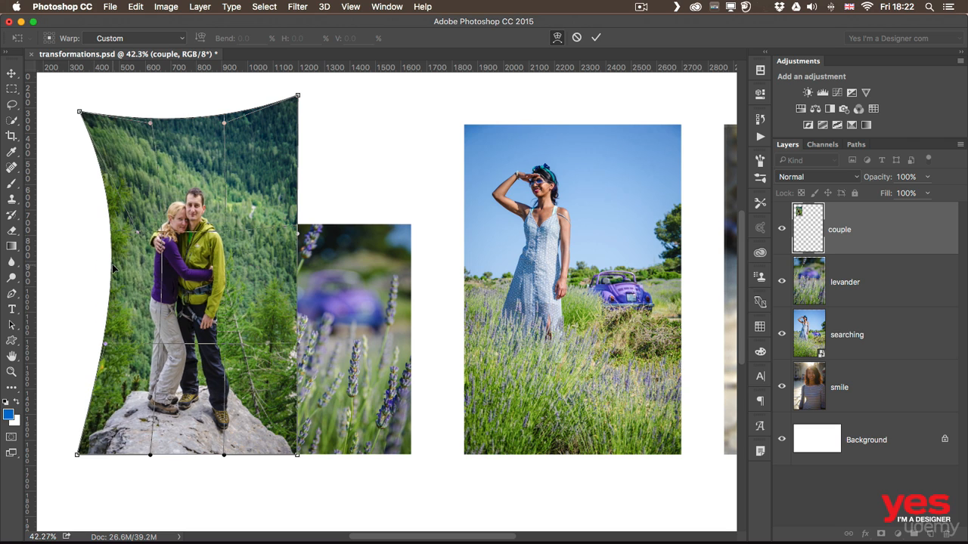
drag(186, 120, 186, 130)
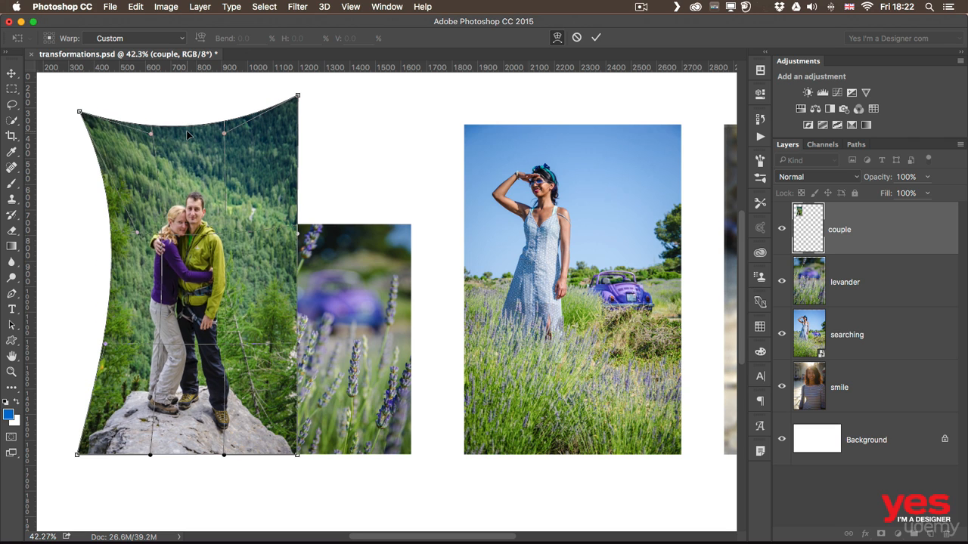
drag(191, 446, 189, 415)
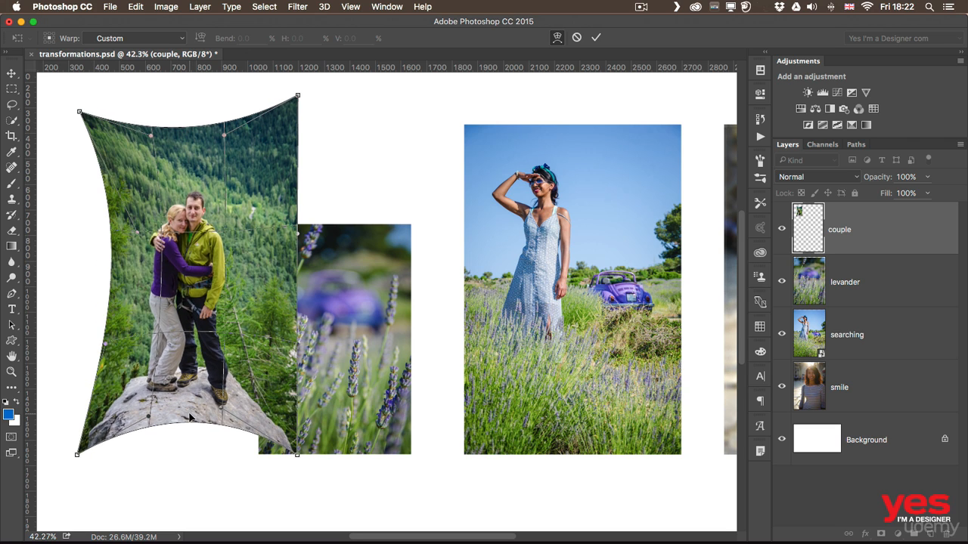
mouse_move(261, 275)
mouse_down()
mouse_move(254, 273)
mouse_move(338, 282)
mouse_move(215, 264)
mouse_move(250, 266)
mouse_up()
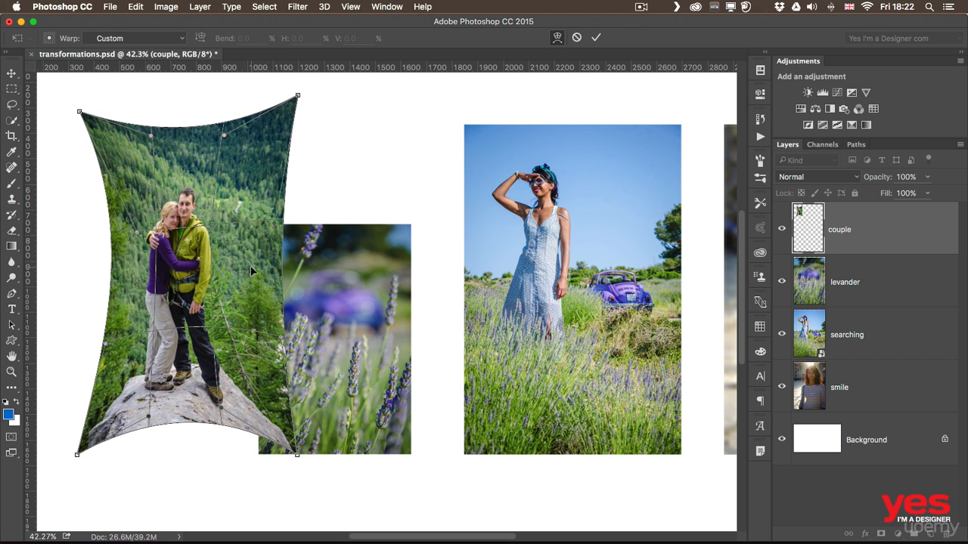
drag(177, 341, 264, 321)
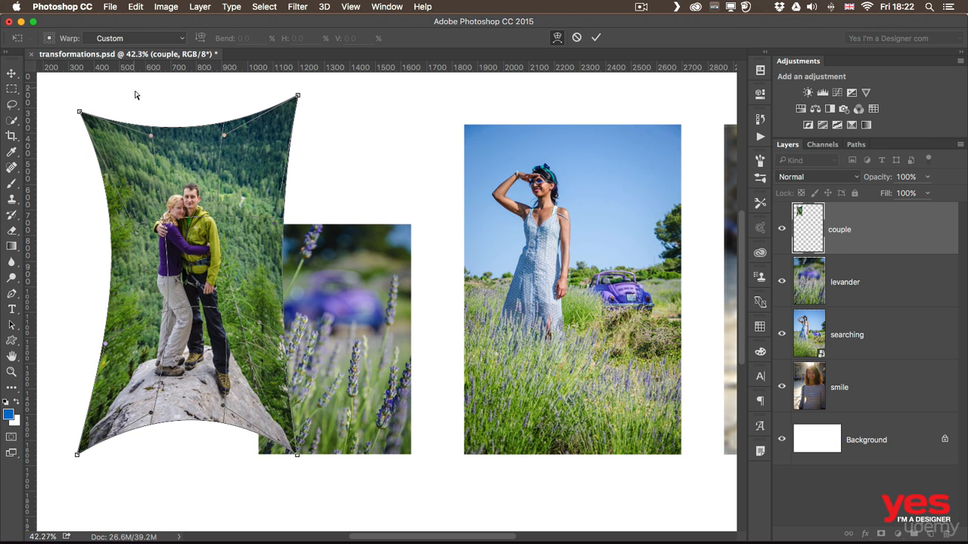
drag(149, 134, 154, 82)
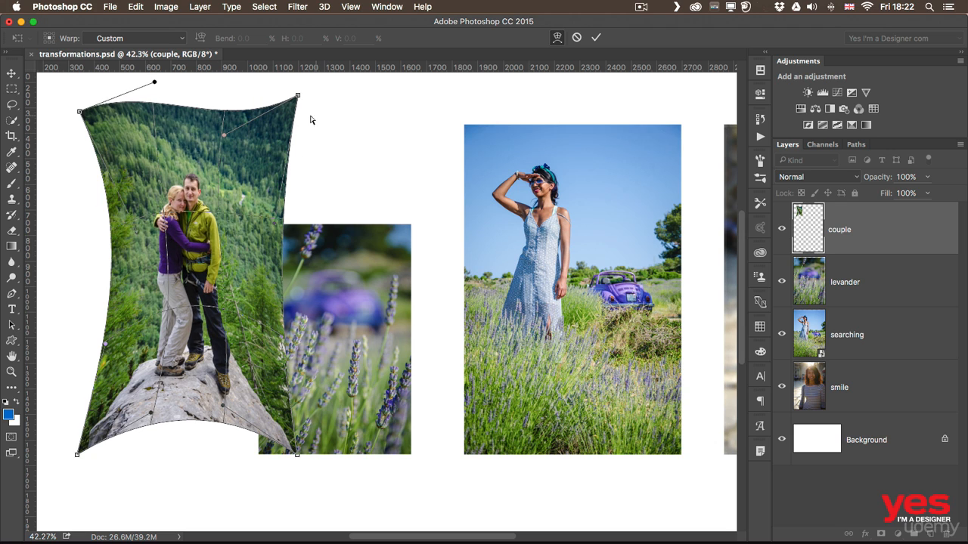
drag(223, 136, 237, 153)
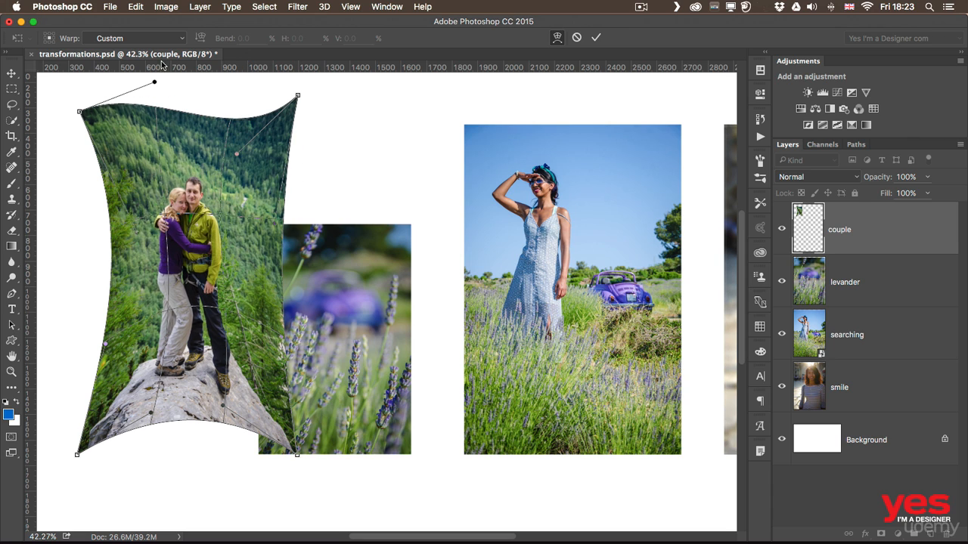
- Apply the Arch warp preset to the couple photo, keeping its orientation vertical
click(118, 39)
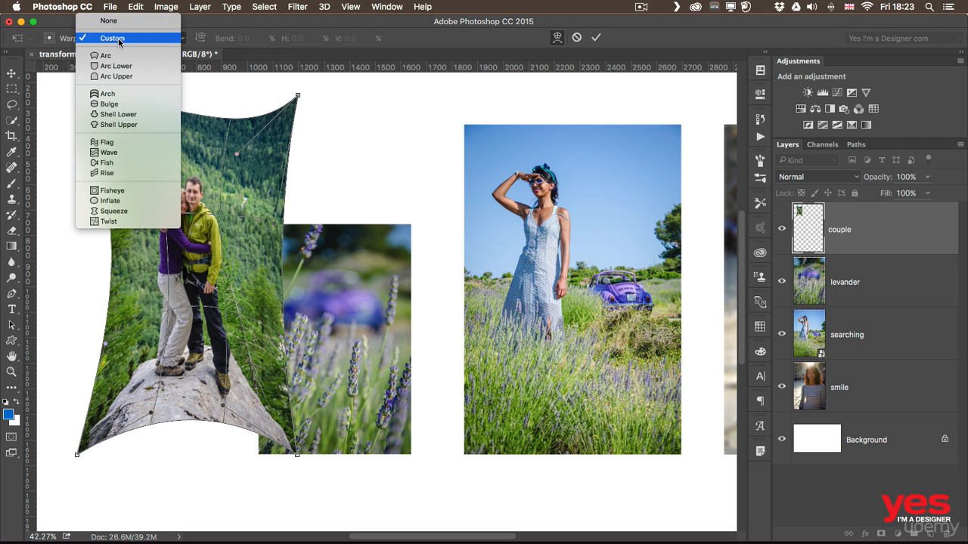
click(117, 57)
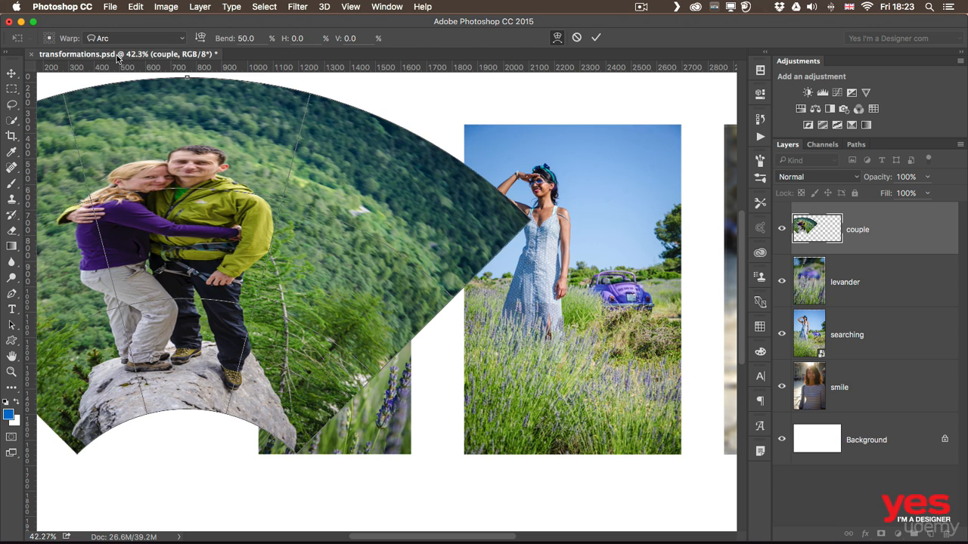
click(120, 39)
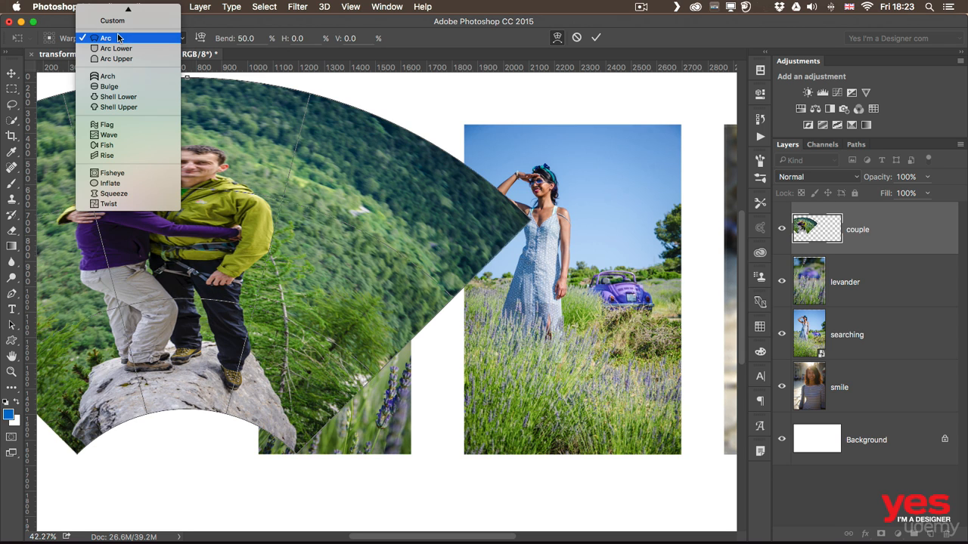
click(117, 76)
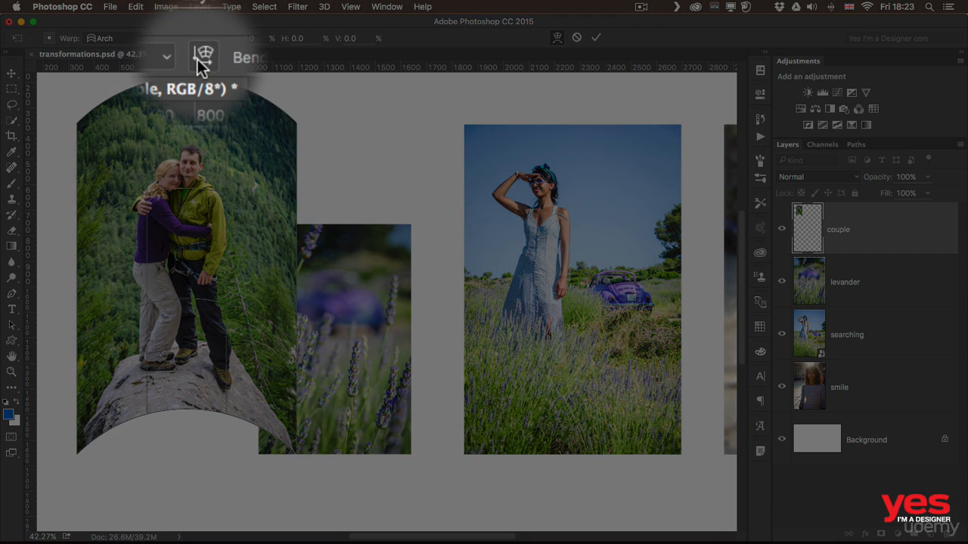
click(197, 59)
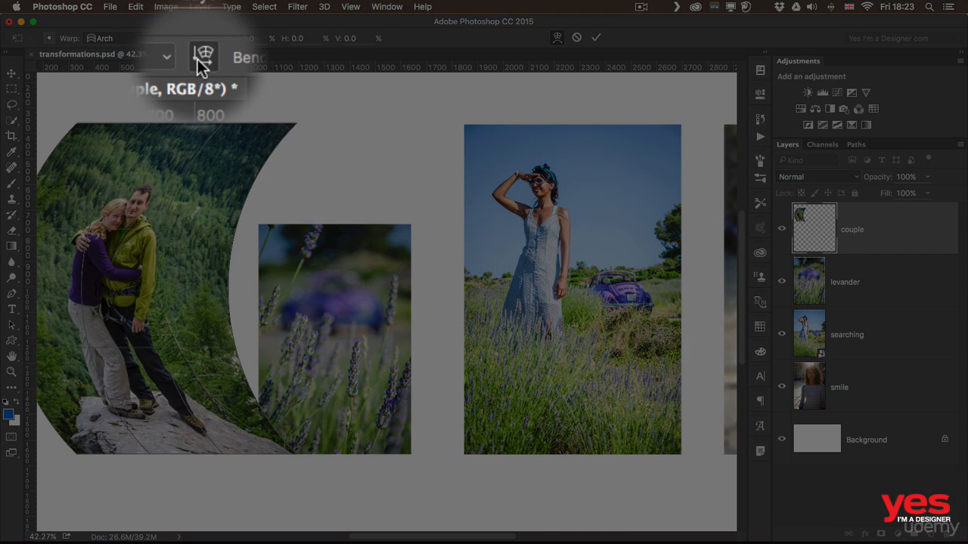
click(198, 59)
click(199, 40)
click(199, 40)
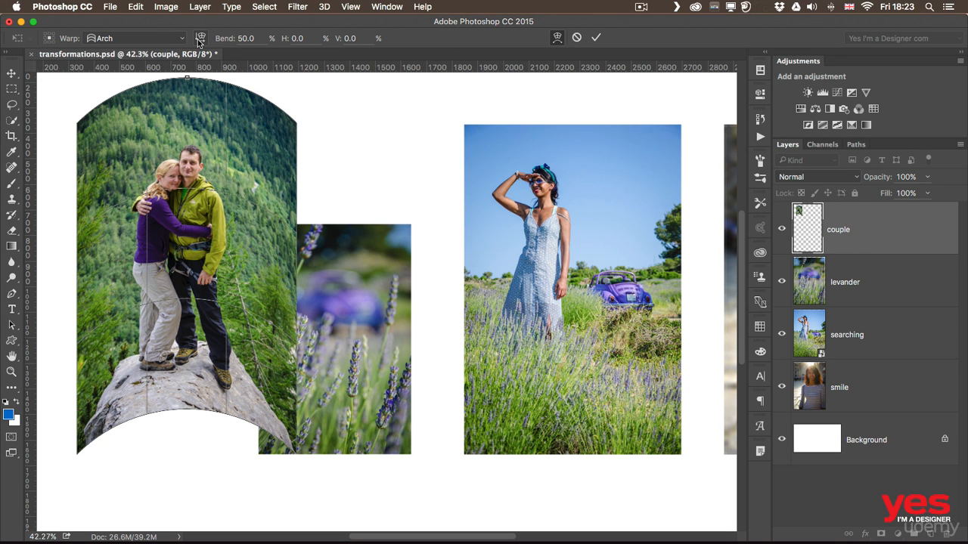
- Set the Arch warp to Bend -20.2%, H -3.1% and V 7.2%
drag(233, 39, 82, 42)
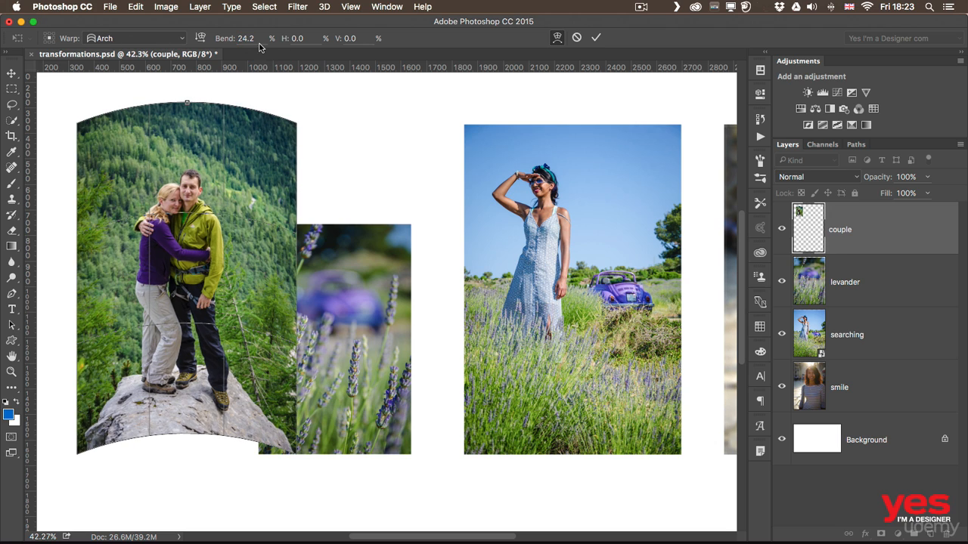
drag(201, 39, 73, 40)
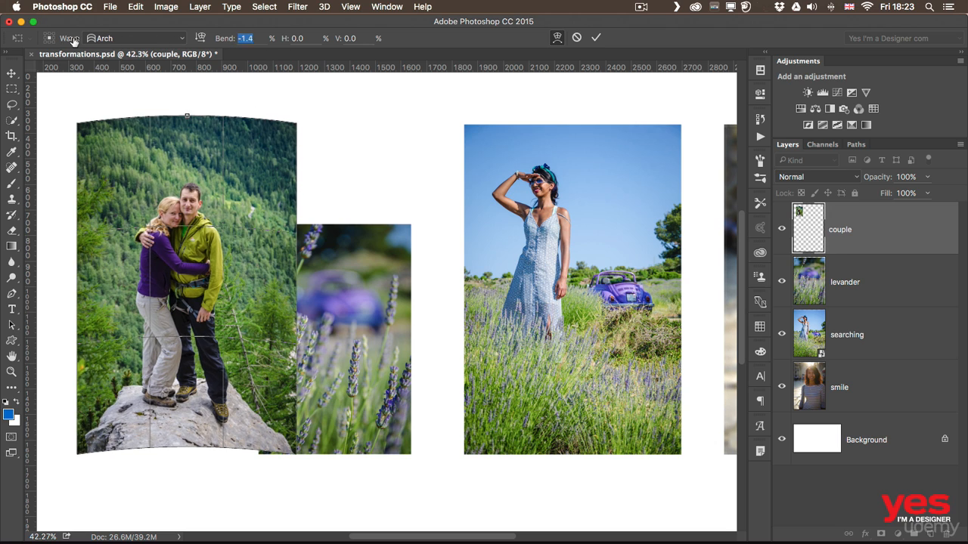
drag(226, 40, 126, 42)
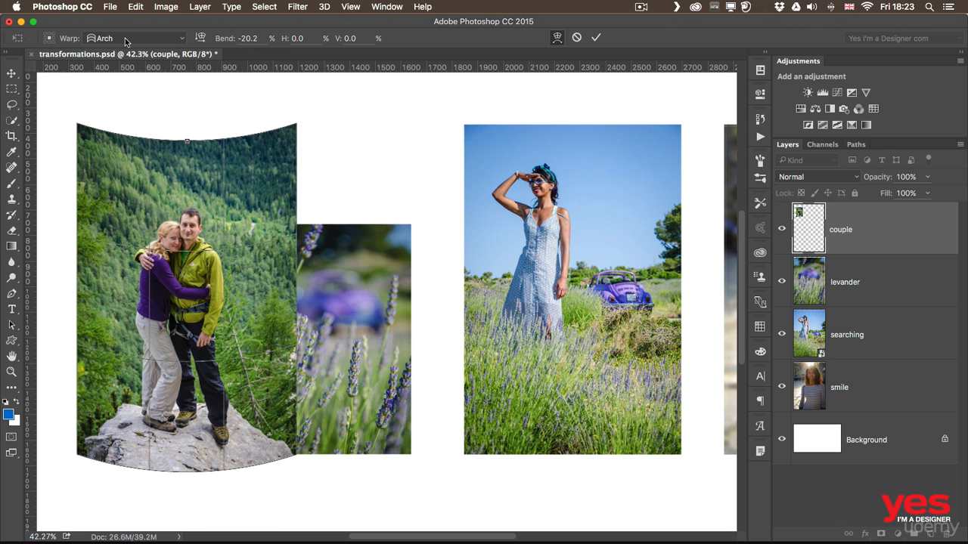
drag(282, 39, 265, 43)
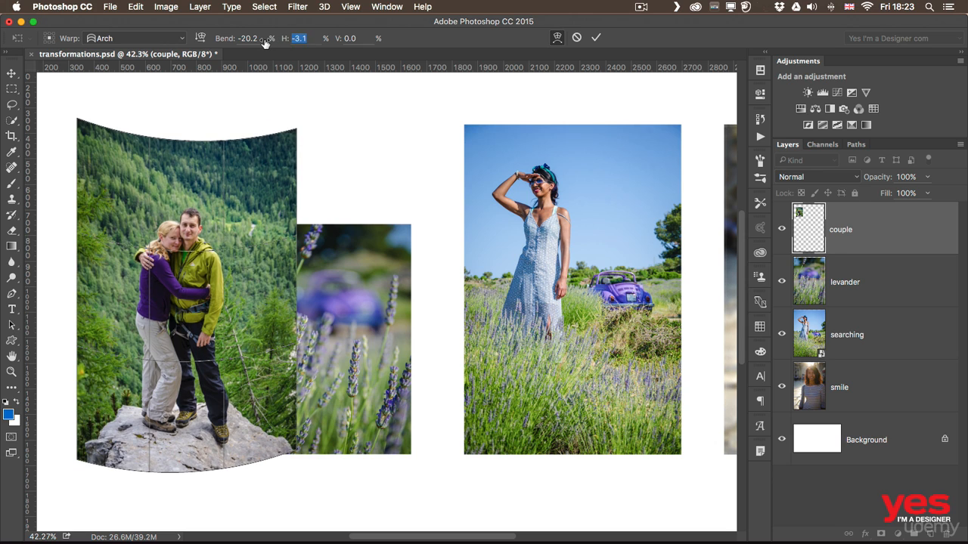
drag(337, 38, 381, 43)
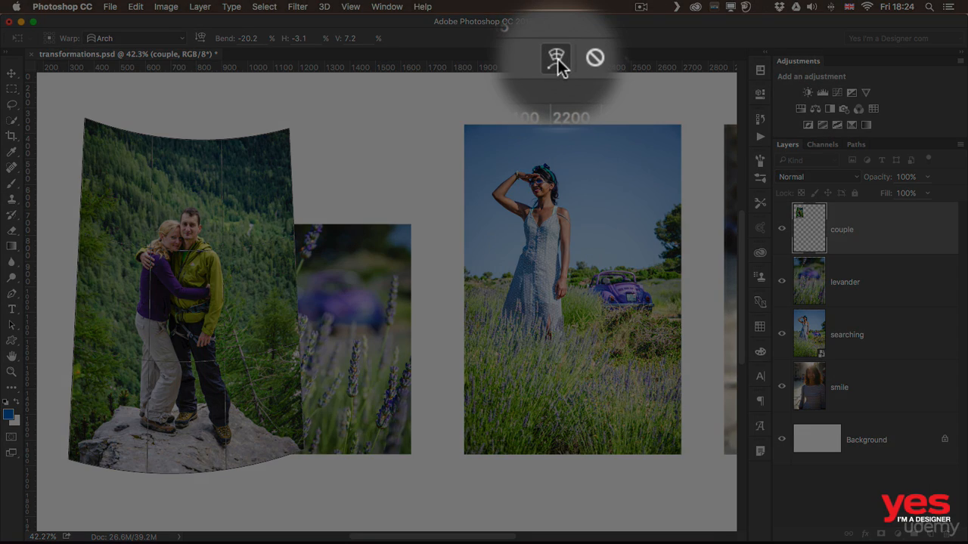
- Shrink the warped couple photo, commit it, and move it left clear of the lavender photo
click(557, 38)
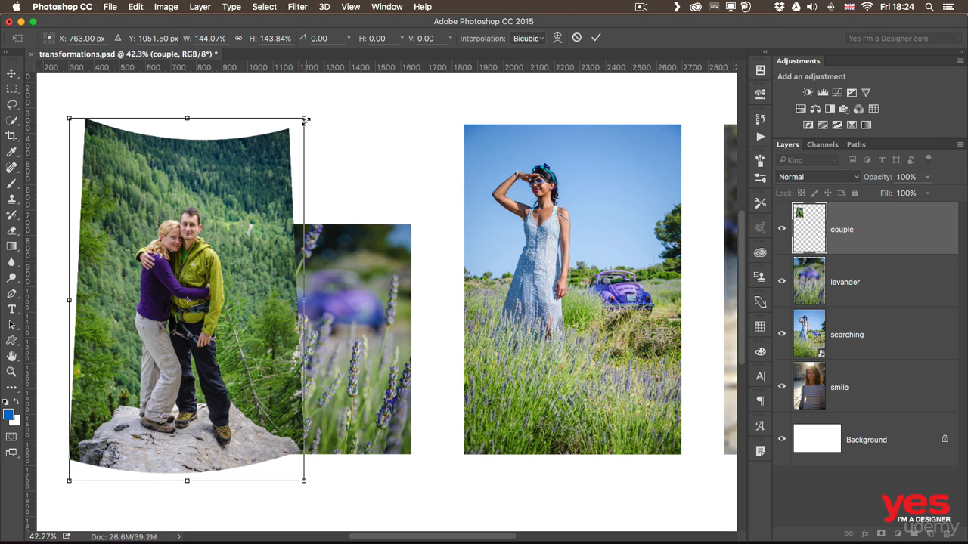
drag(302, 120, 265, 164)
key(Return)
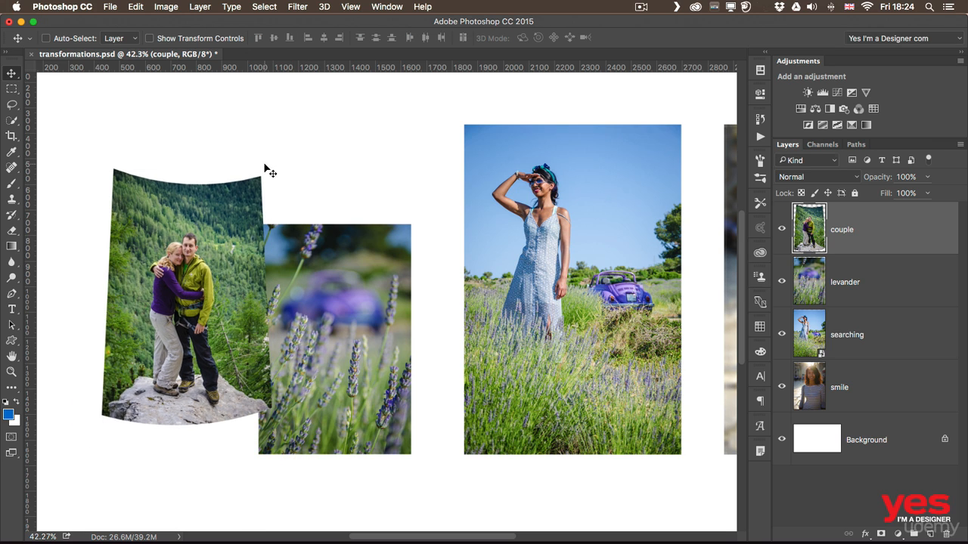
drag(245, 199, 206, 220)
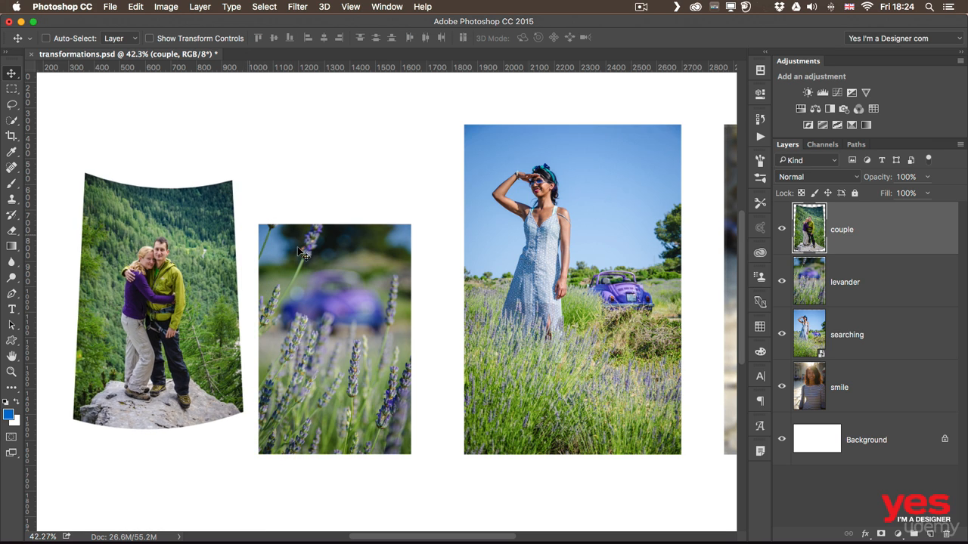
super+click(357, 273)
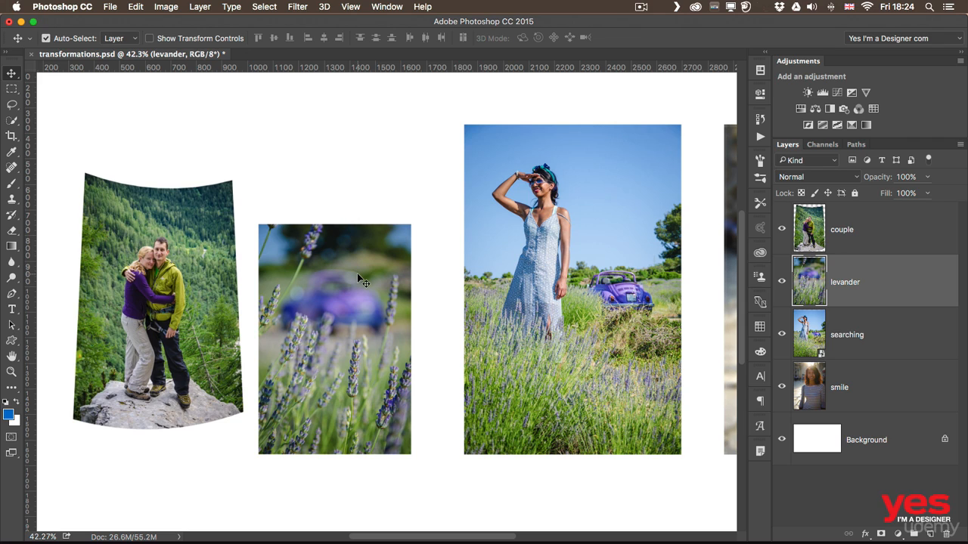
- Distort and skew the lavender photo's corners into a tilted shape, about -15° and 84% wide, then commit
key(super+t)
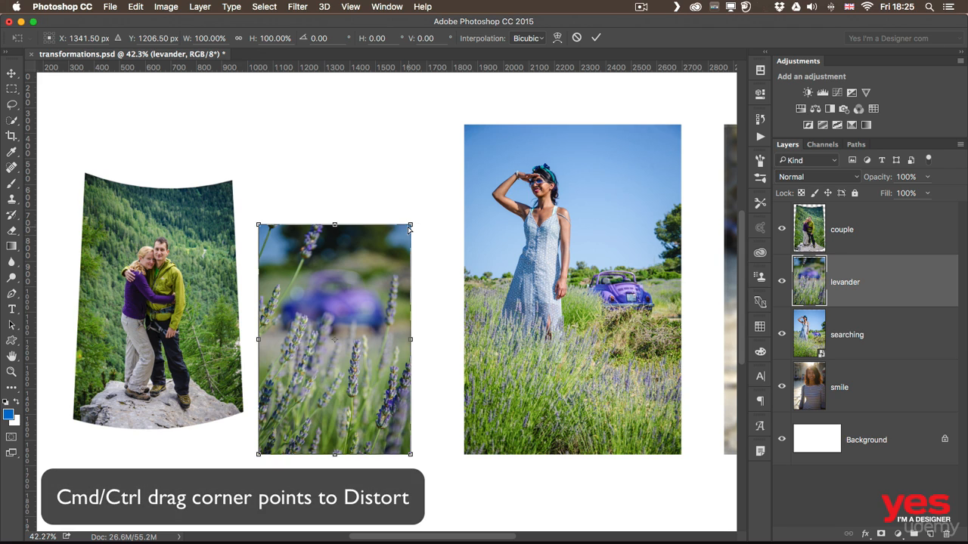
drag(412, 225, 410, 181)
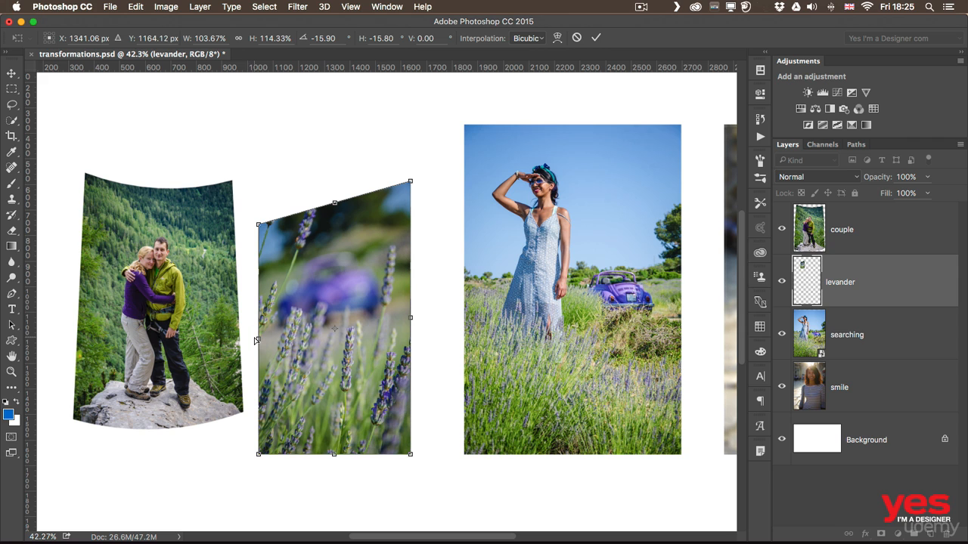
drag(257, 342, 263, 289)
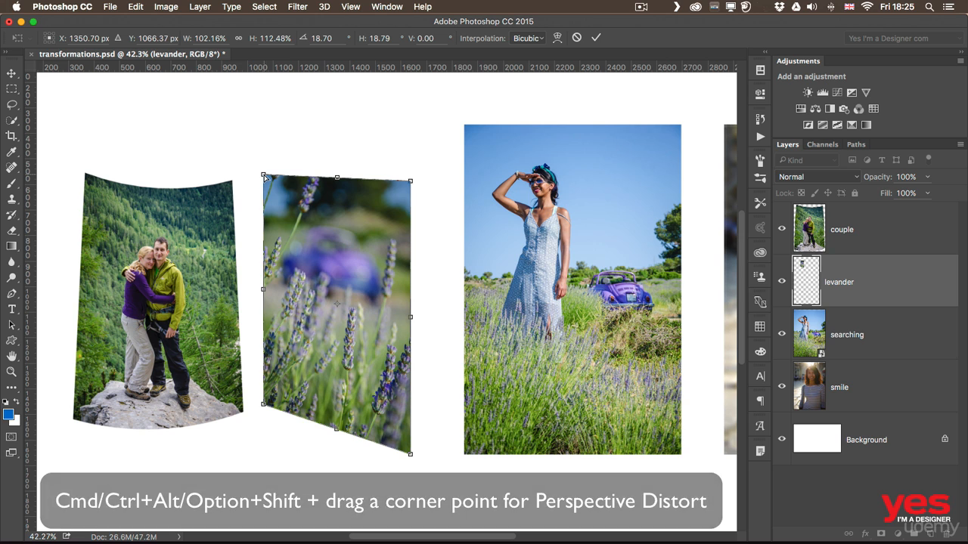
drag(265, 175, 308, 205)
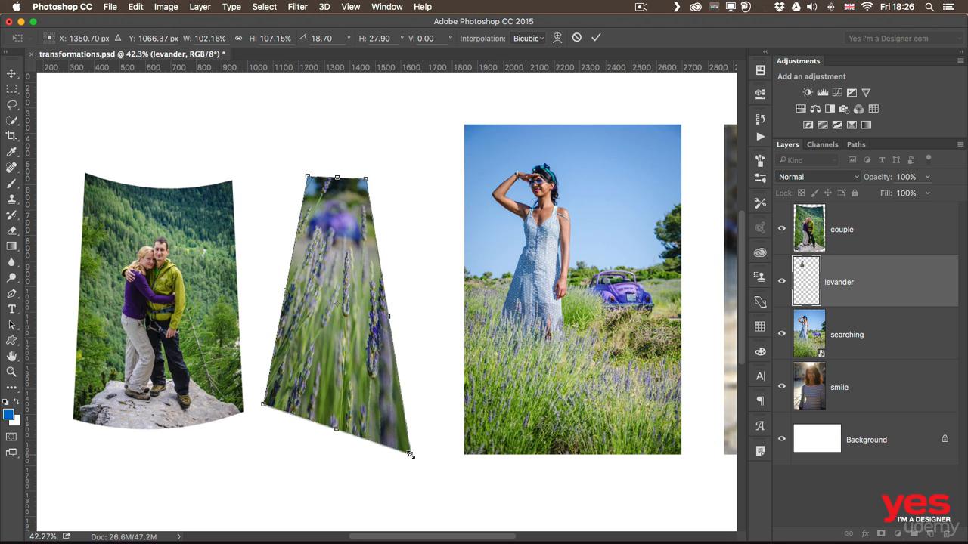
drag(410, 455, 406, 426)
drag(409, 370, 425, 341)
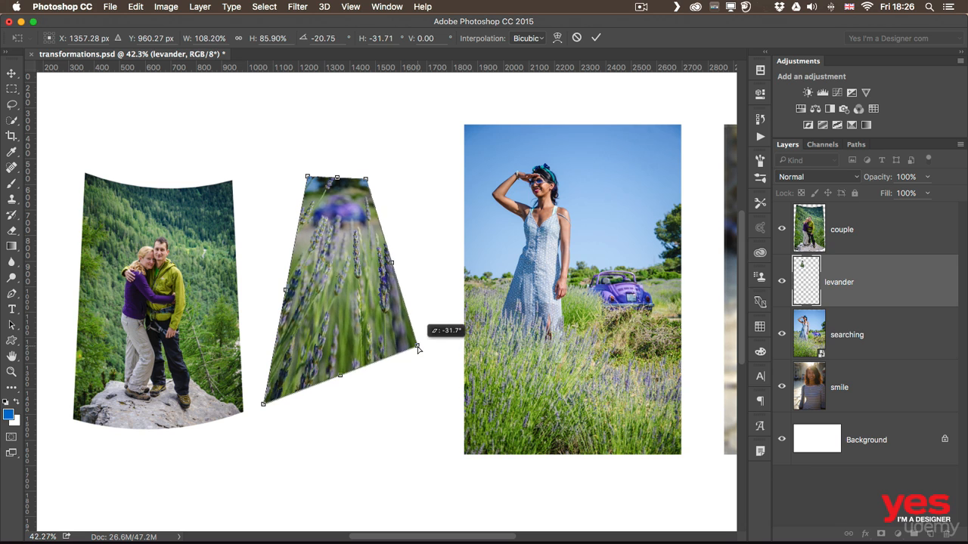
drag(264, 404, 279, 360)
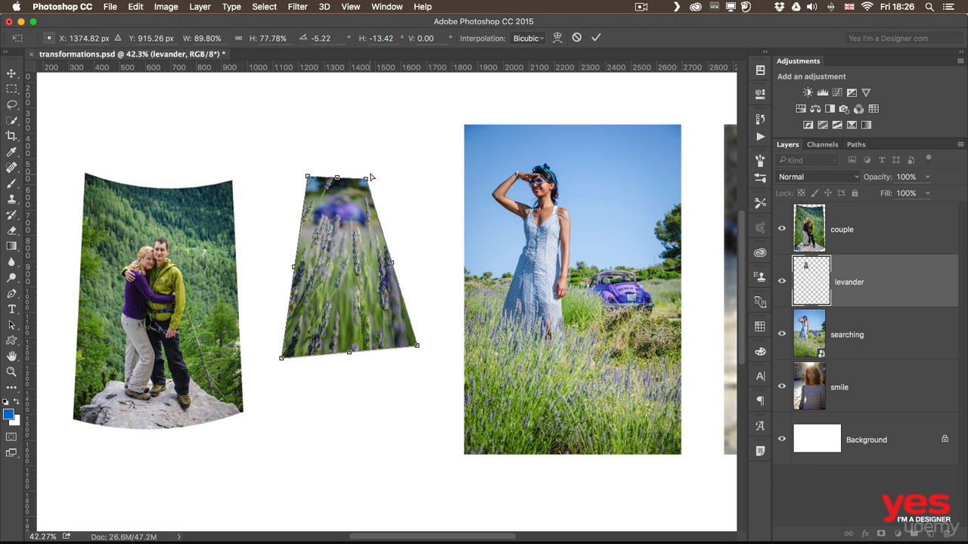
drag(366, 179, 442, 188)
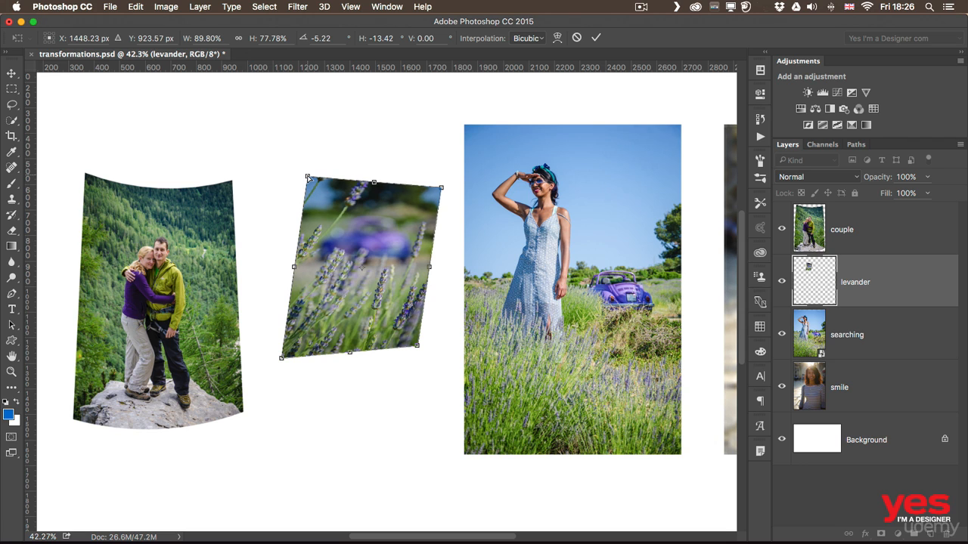
drag(308, 177, 310, 151)
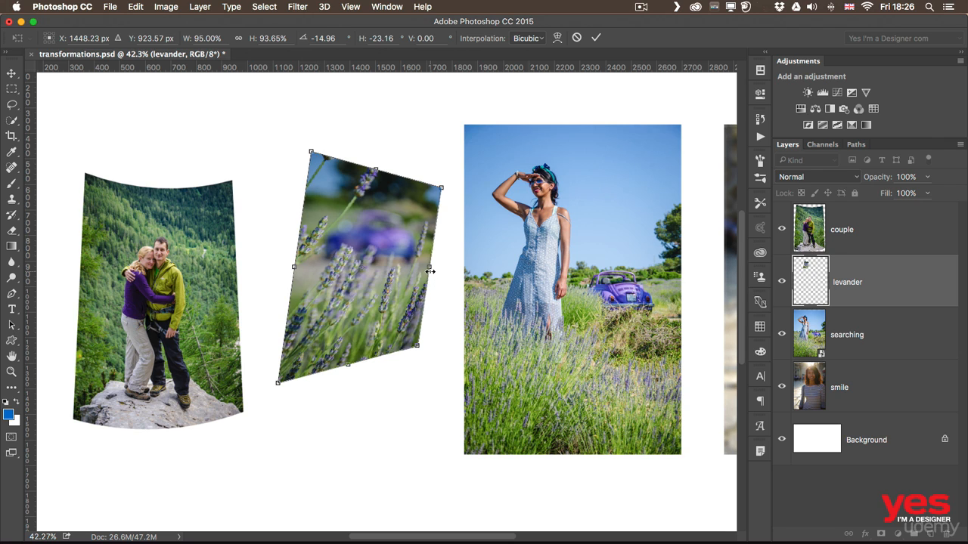
drag(430, 267, 409, 266)
drag(294, 267, 289, 289)
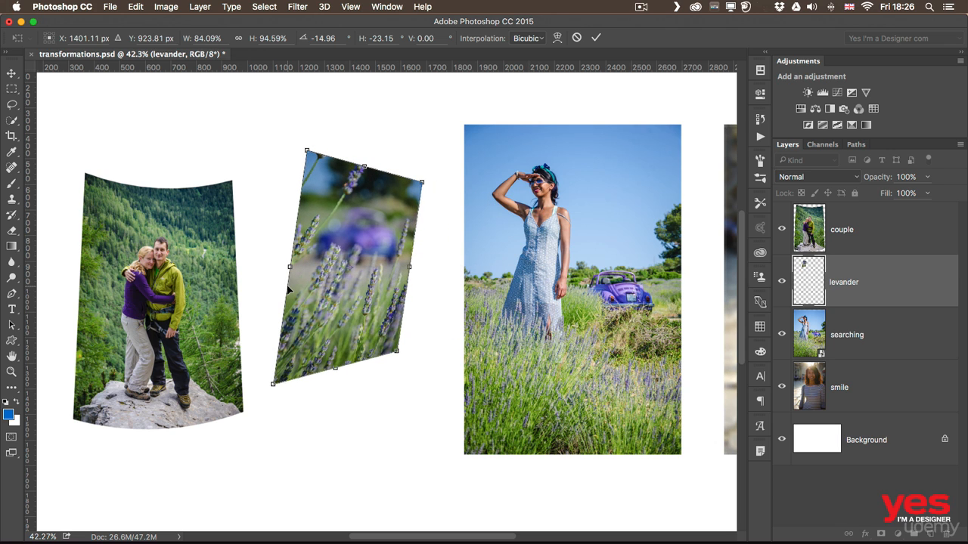
key(Return)
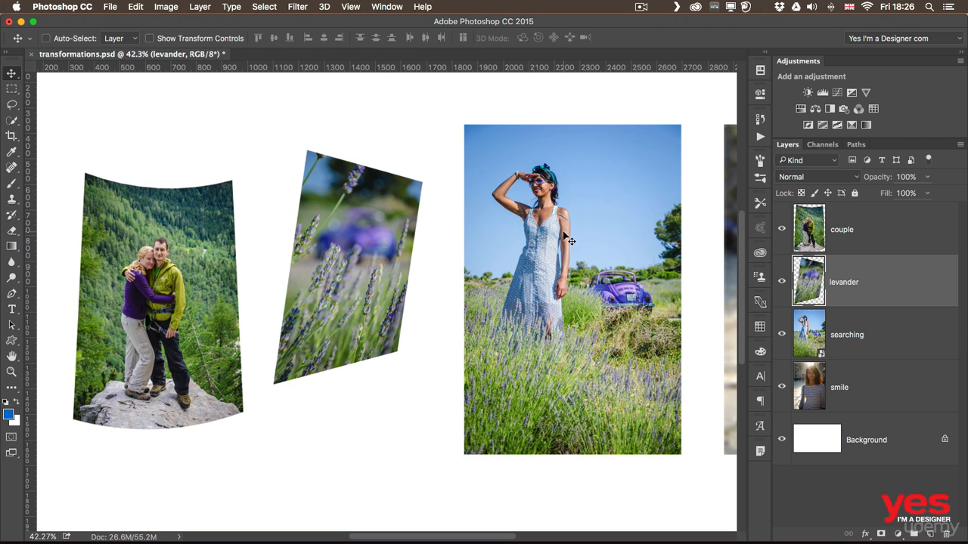
super+click(569, 244)
scroll(569, 243, right, 5)
key(super+t)
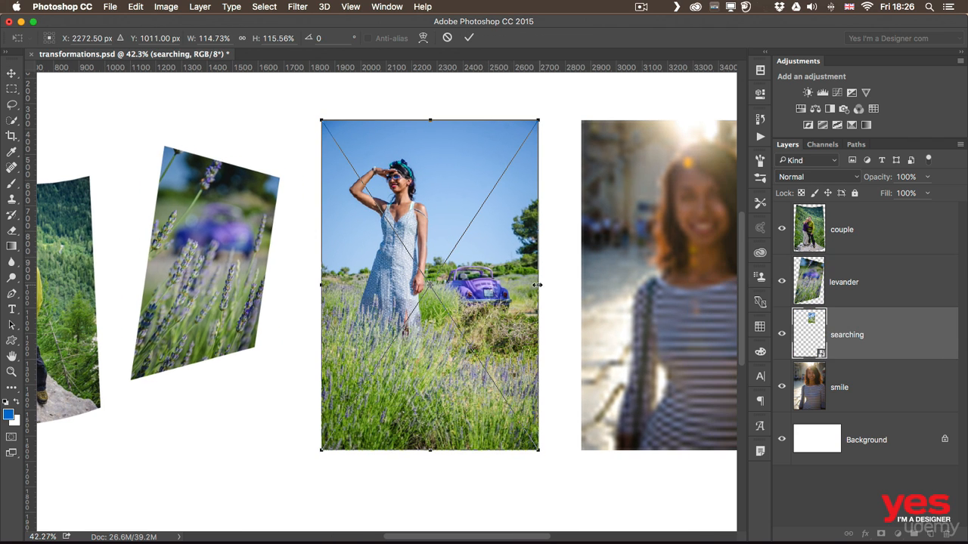
drag(538, 285, 332, 283)
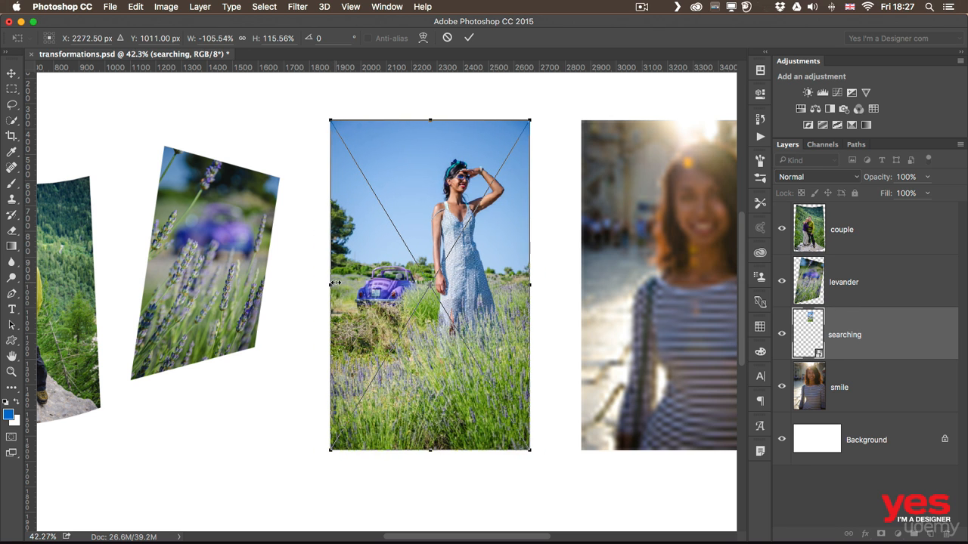
key(Return)
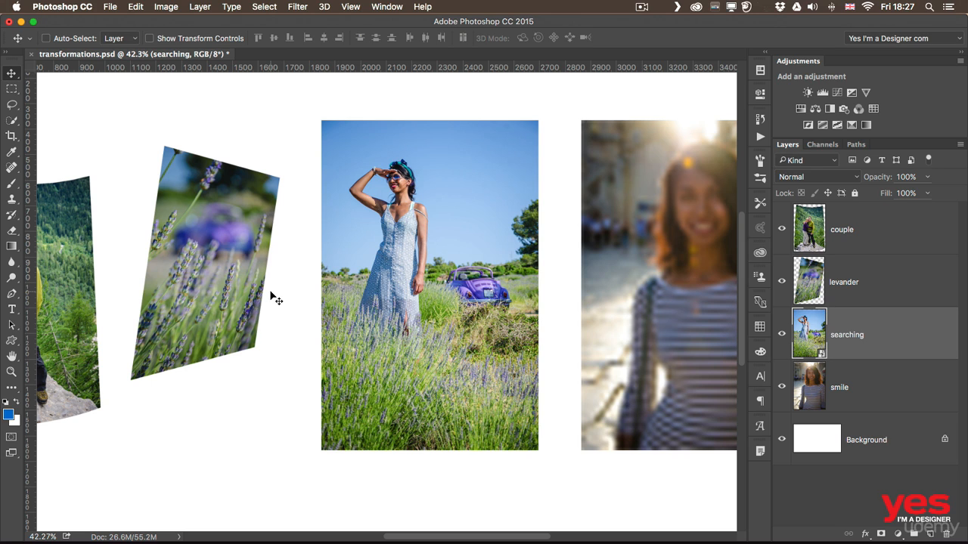
- Flip the searching photo horizontally with Edit > Transform, then zoom out two steps
click(138, 7)
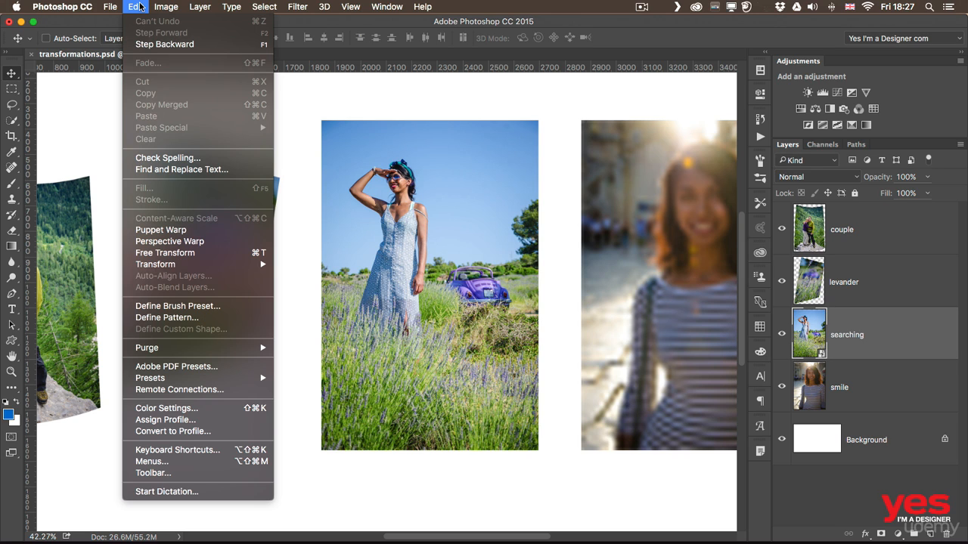
mouse_move(201, 269)
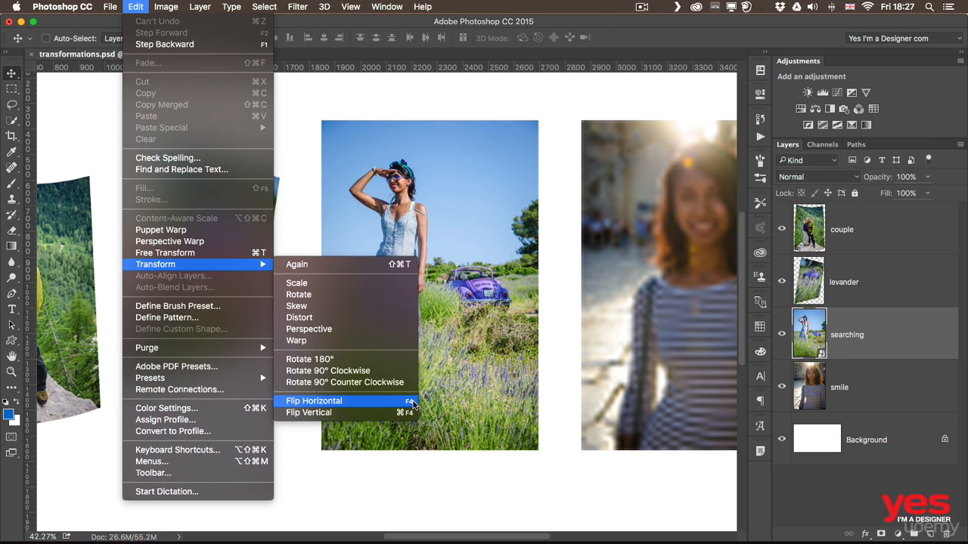
click(294, 403)
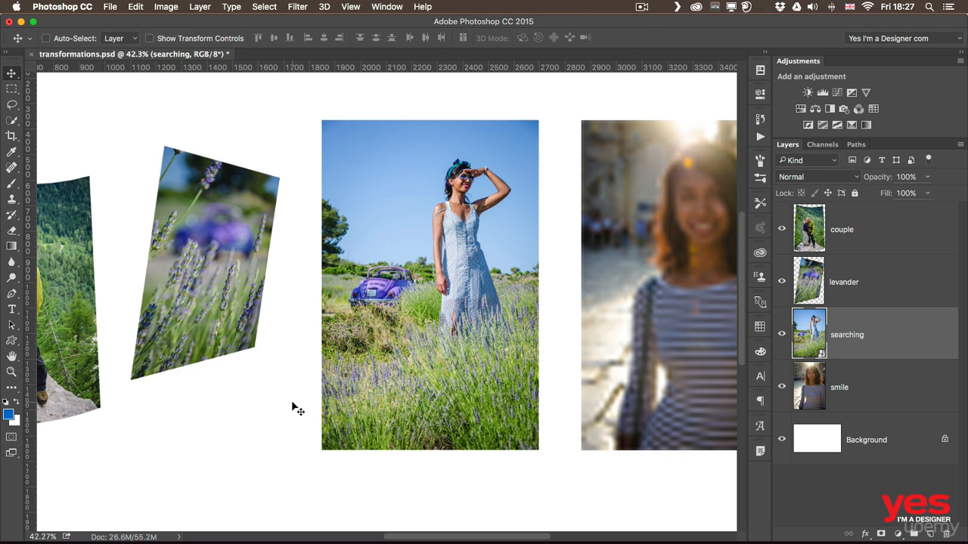
key(super+minus)
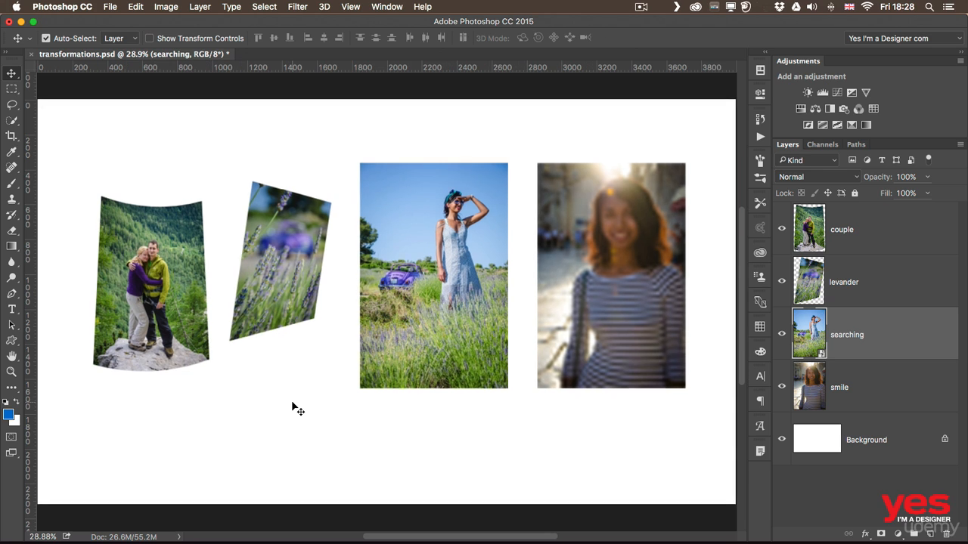
key(super+minus)
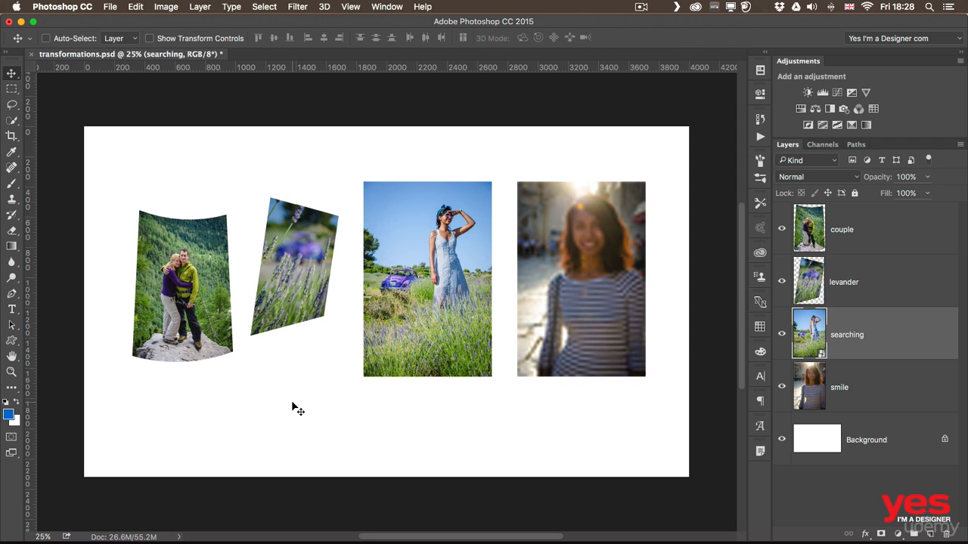